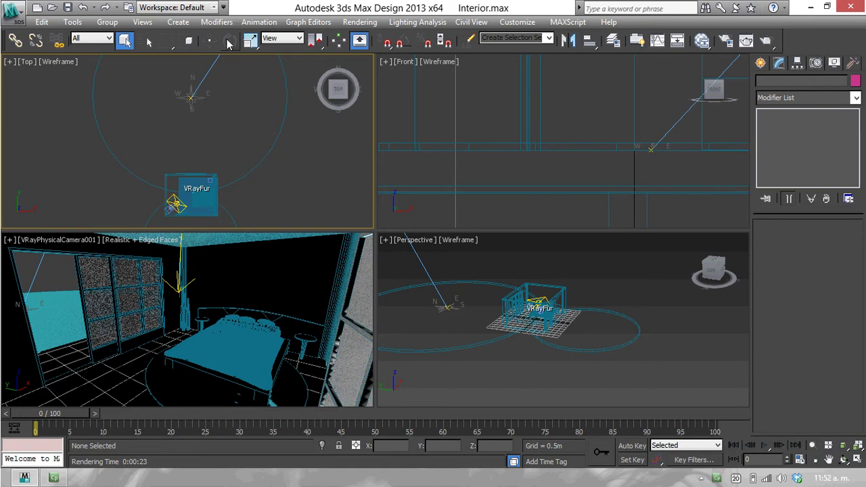
# Activate the AEC Extended Wall tool from the Create panel.
pyautogui.click(761, 69)
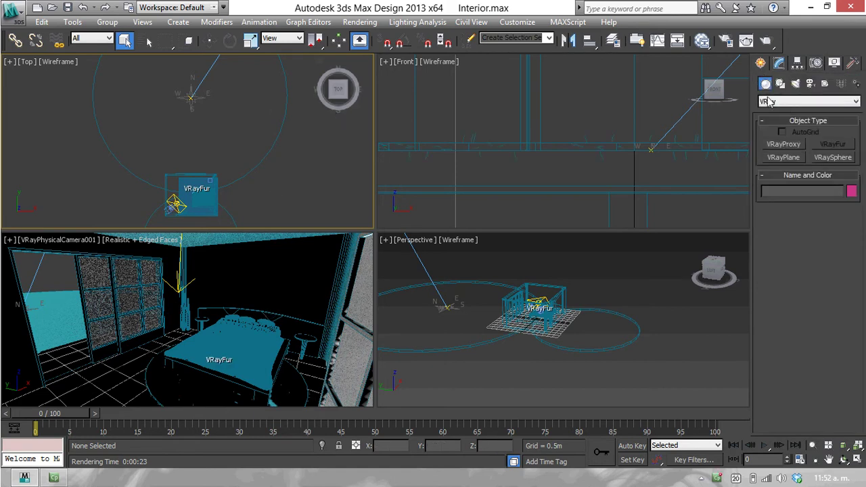
pyautogui.click(768, 102)
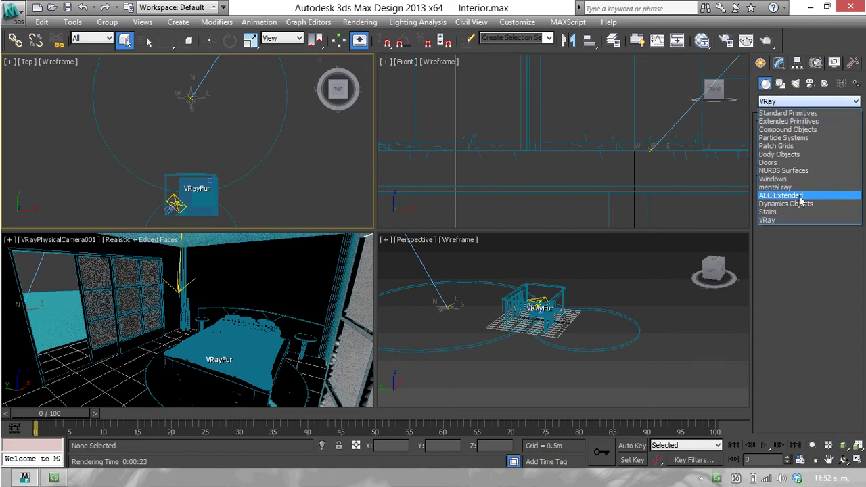
pyautogui.click(800, 196)
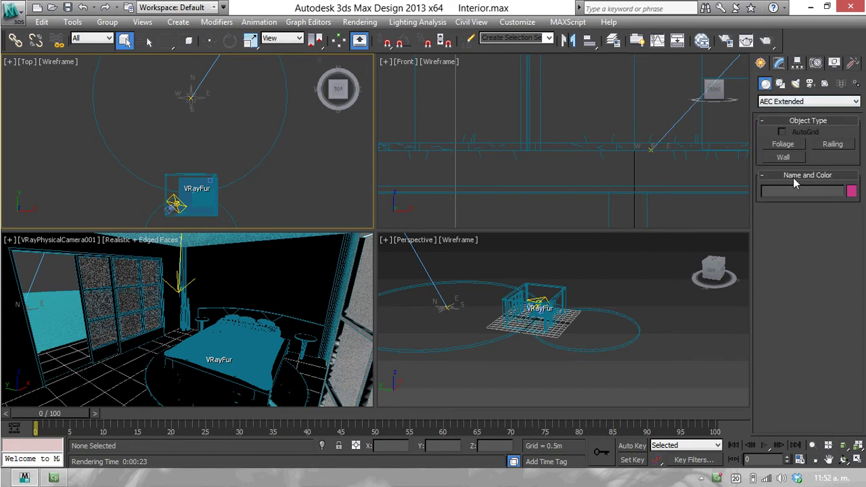
pyautogui.click(785, 158)
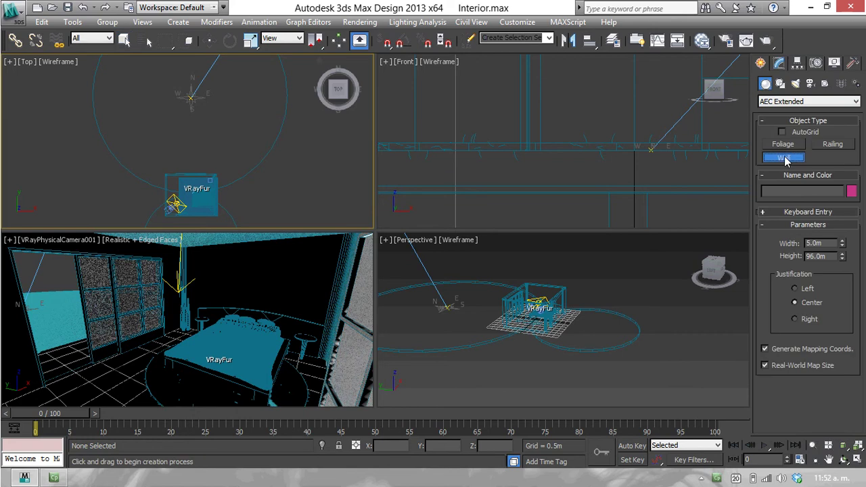
# Set the Wall Parameters to 0.15 m width and 2.0 m height.
pyautogui.moveTo(833, 244); pyautogui.dragTo(804, 242)
pyautogui.write('.15')
pyautogui.press('Tab')
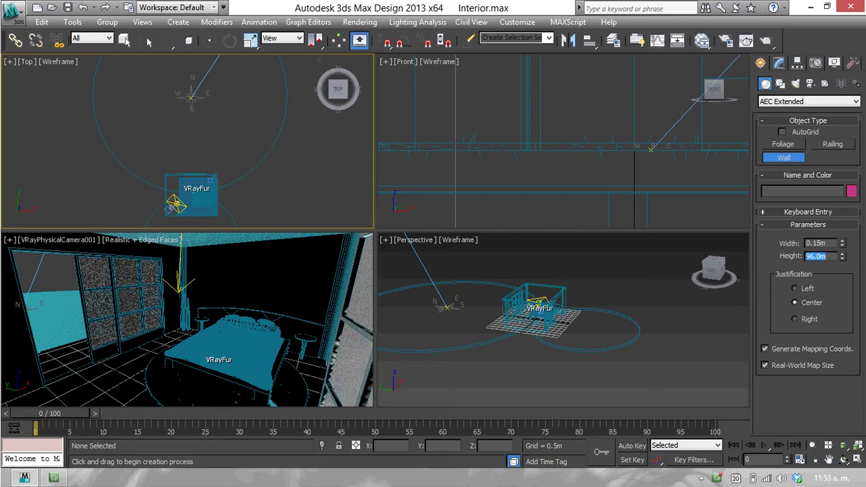
pyautogui.write('2')
pyautogui.press('Return')
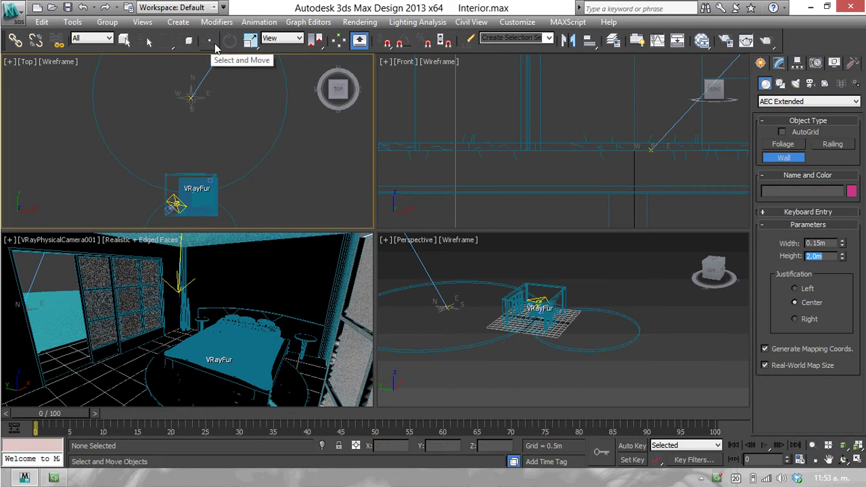
pyautogui.moveTo(203, 127); pyautogui.dragTo(207, 141, button='middle')
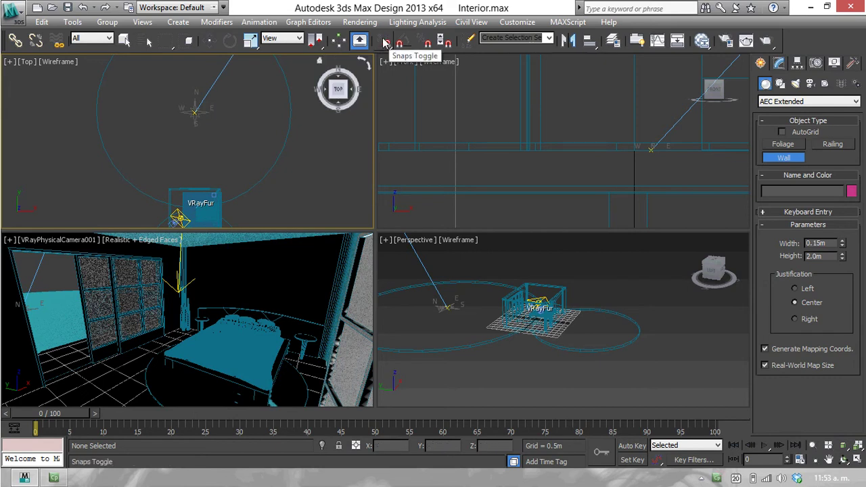
# Enable grid-point snapping, show the grid, and maximize the Top viewport.
pyautogui.rightClick(386, 43)
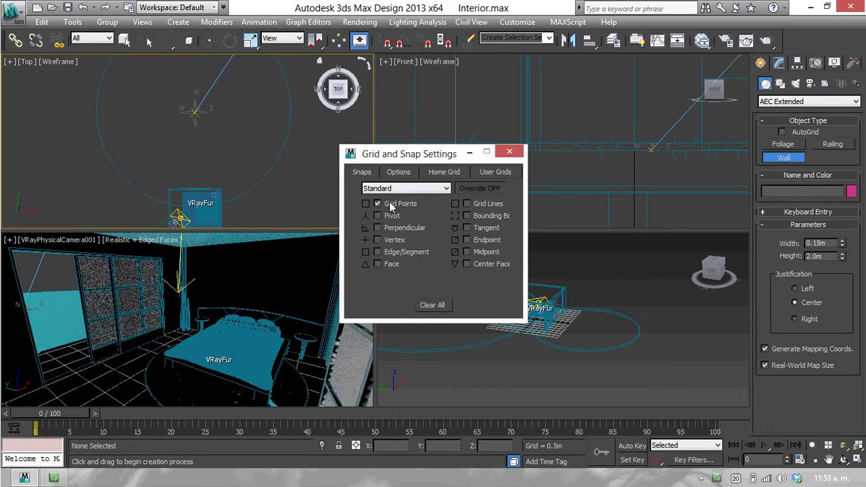
pyautogui.click(509, 151)
pyautogui.click(385, 41)
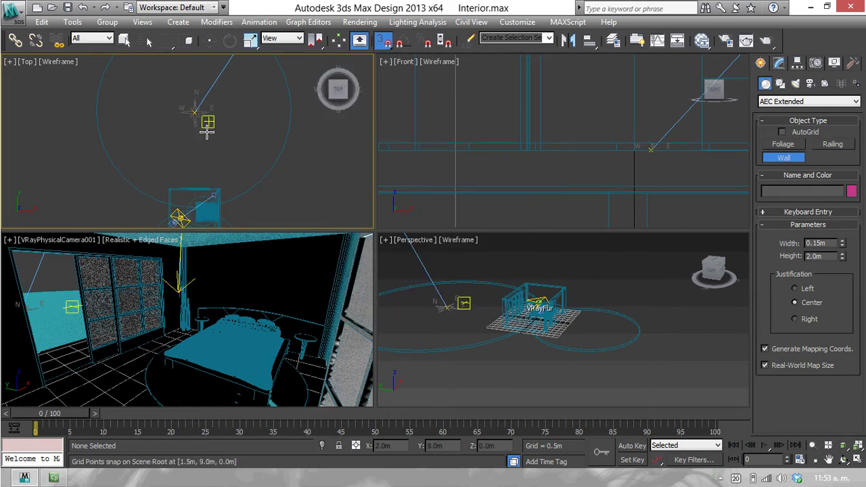
pyautogui.press('g')
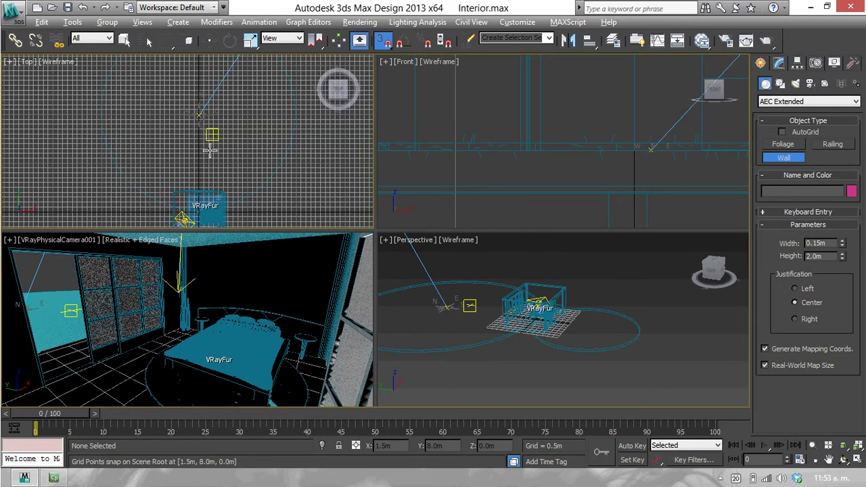
pyautogui.hotkey('alt', 'w')
pyautogui.moveTo(344, 226); pyautogui.dragTo(281, 203, button='middle')
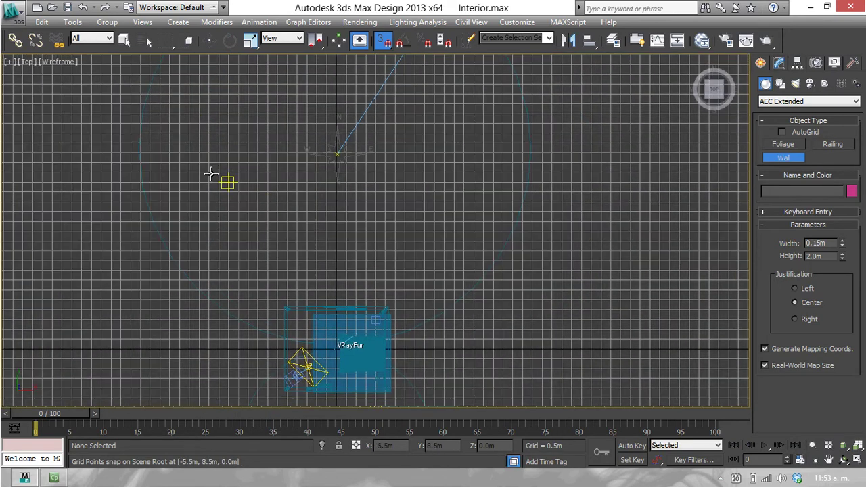
# Draw Wall001 as a straight segment between two grid points, then restore the four-view layout.
pyautogui.click(159, 172)
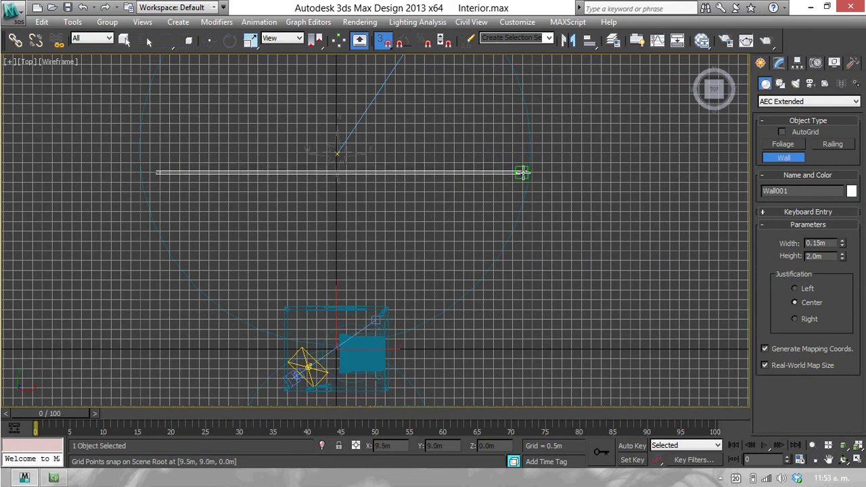
pyautogui.click(522, 173)
pyautogui.rightClick(516, 201)
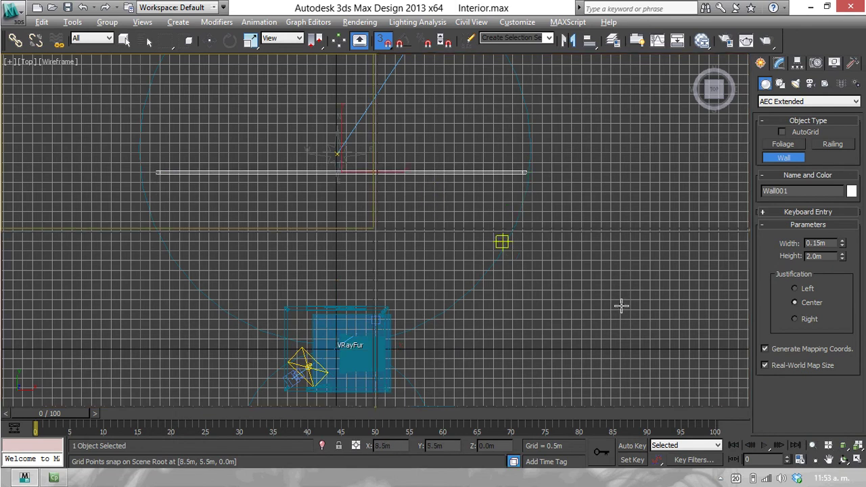
pyautogui.hotkey('alt', 'w')
# With snaps off, move Wall001 about 5.6 m north along the Y axis.
pyautogui.click(125, 40)
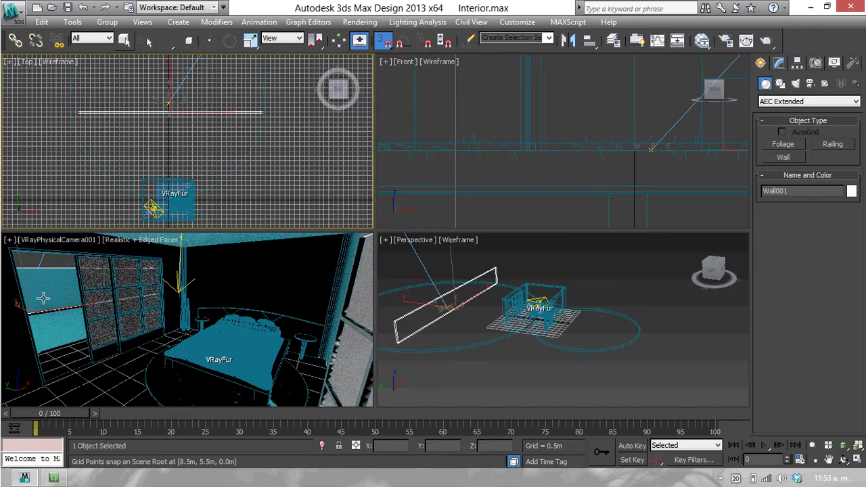
pyautogui.click(209, 40)
pyautogui.moveTo(175, 75); pyautogui.dragTo(192, 141, button='middle')
pyautogui.press('w')
pyautogui.press('s')
pyautogui.moveTo(175, 136); pyautogui.dragTo(175, 93)
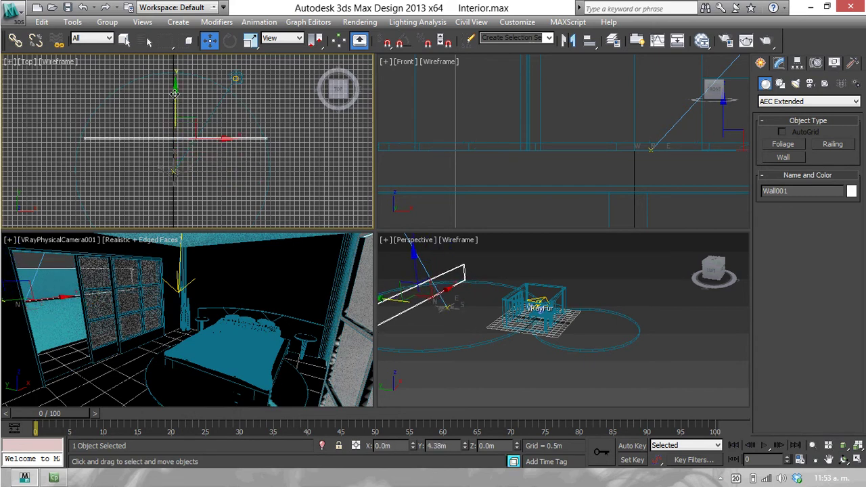
pyautogui.moveTo(174, 93)
pyautogui.mouseDown()
pyautogui.moveTo(164, 140)
pyautogui.moveTo(163, 82)
pyautogui.mouseUp()
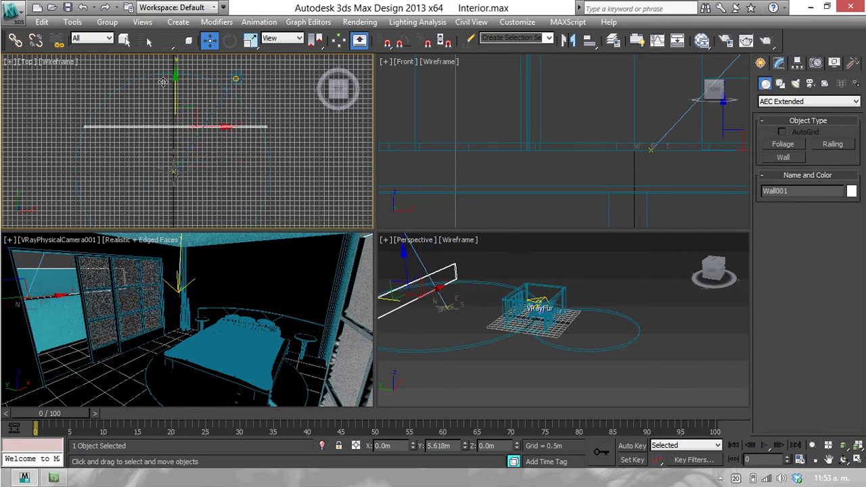
pyautogui.click(303, 169)
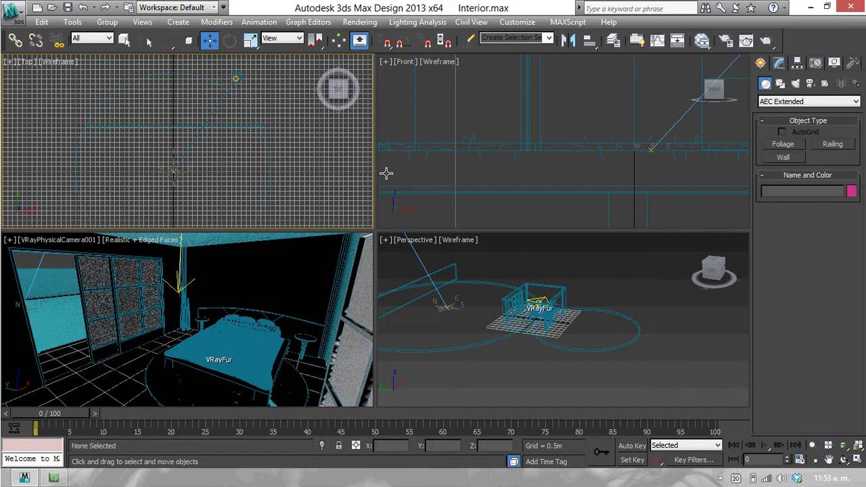
# Set Cylinder003's radius to 15 m and slide Wall001 right along X.
pyautogui.click(260, 165)
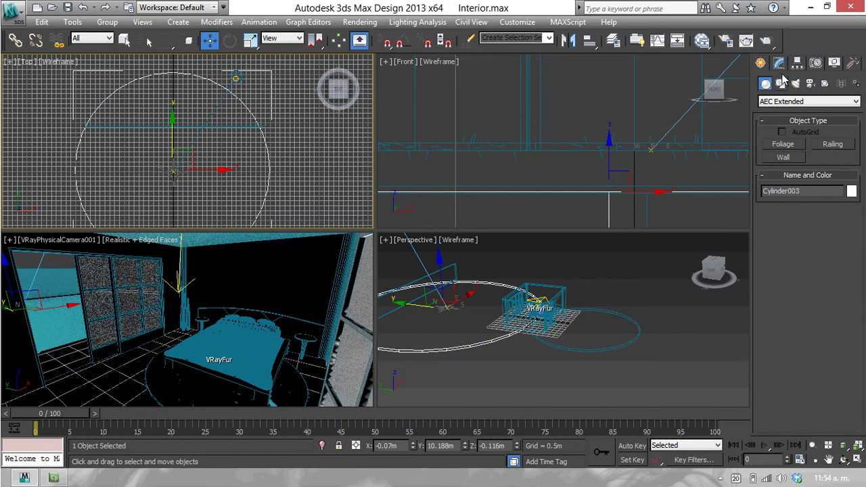
pyautogui.click(779, 63)
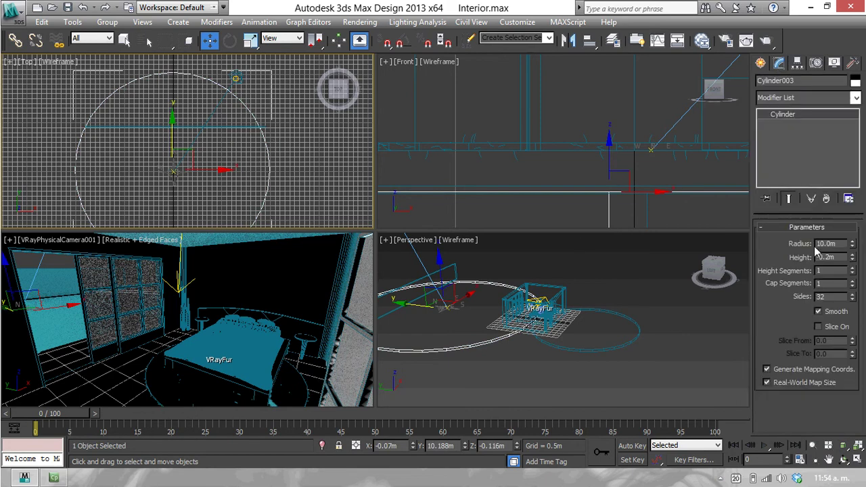
pyautogui.press('Tab')
pyautogui.write('15')
pyautogui.press('Return')
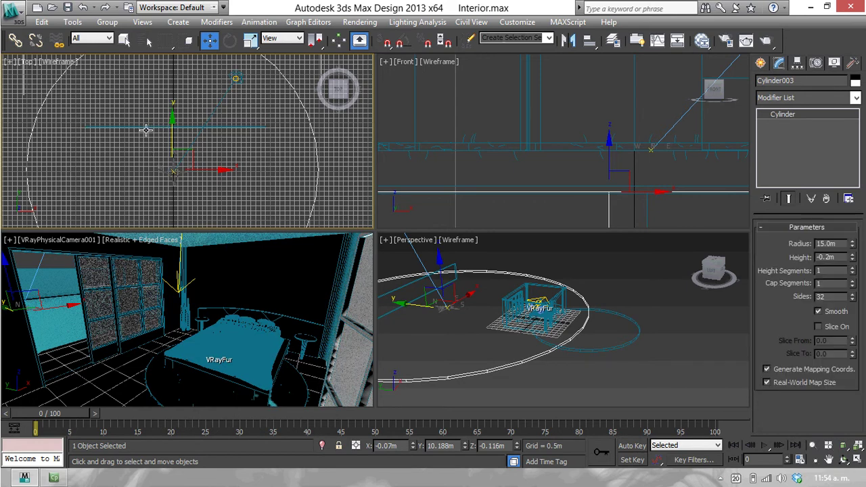
pyautogui.rightClick(247, 127)
pyautogui.moveTo(220, 127)
pyautogui.mouseDown()
pyautogui.moveTo(275, 129)
pyautogui.moveTo(262, 126)
pyautogui.mouseUp()
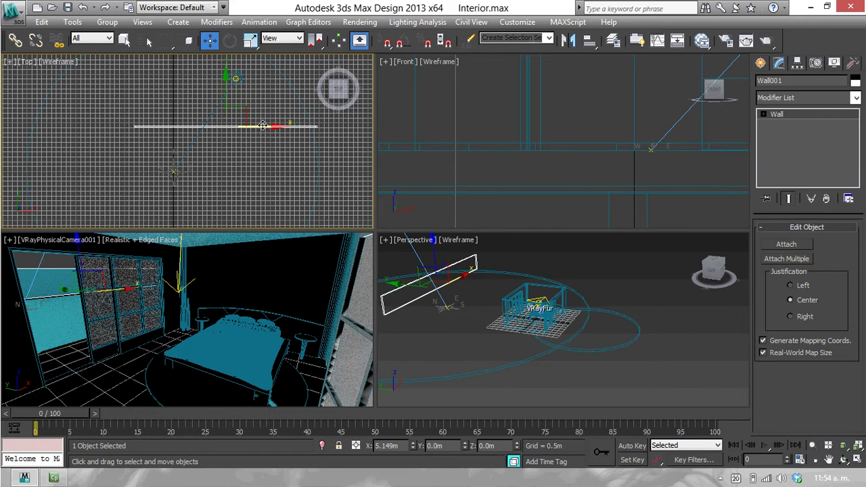
# Deselect the wall, hide the Top view grid, and zoom out.
pyautogui.click(354, 146)
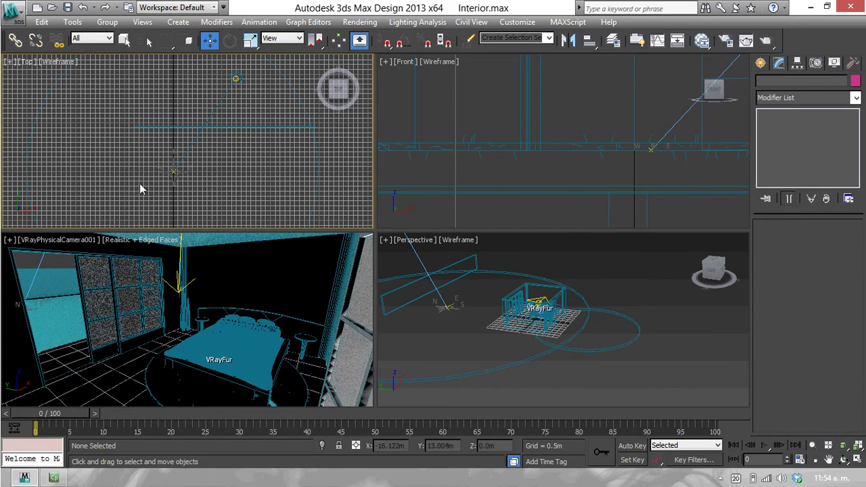
pyautogui.moveTo(186, 156)
pyautogui.mouseDown(button='middle')
pyautogui.moveTo(185, 135)
pyautogui.moveTo(203, 118)
pyautogui.mouseUp(button='middle')
pyautogui.press('g')
pyautogui.scroll(-2, 206, 124)
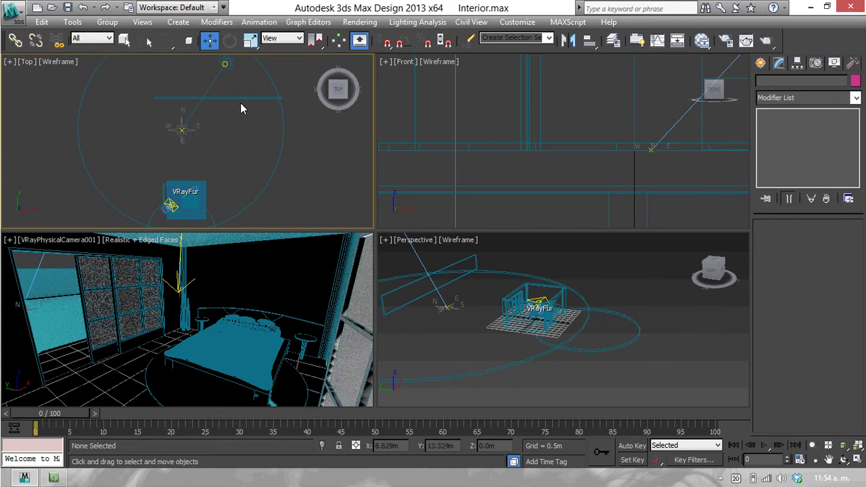
pyautogui.click(761, 63)
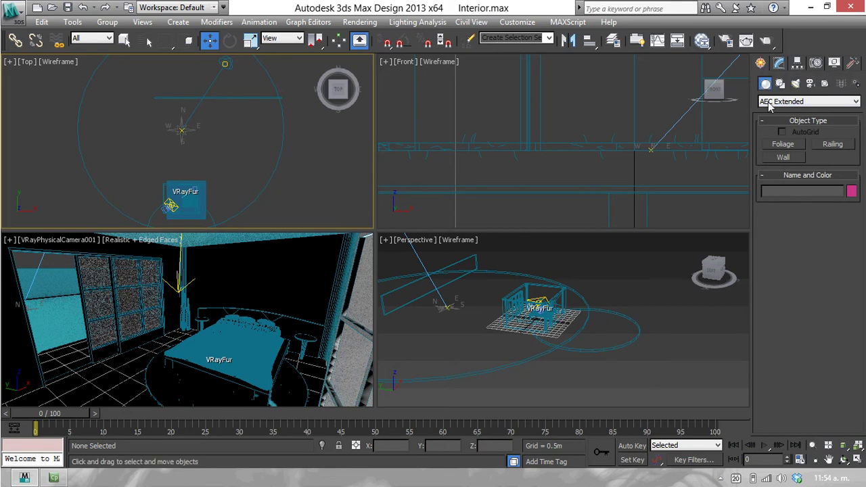
# Place an American Elm from Foliage's Favorite Plants in the Top viewport.
pyautogui.click(788, 145)
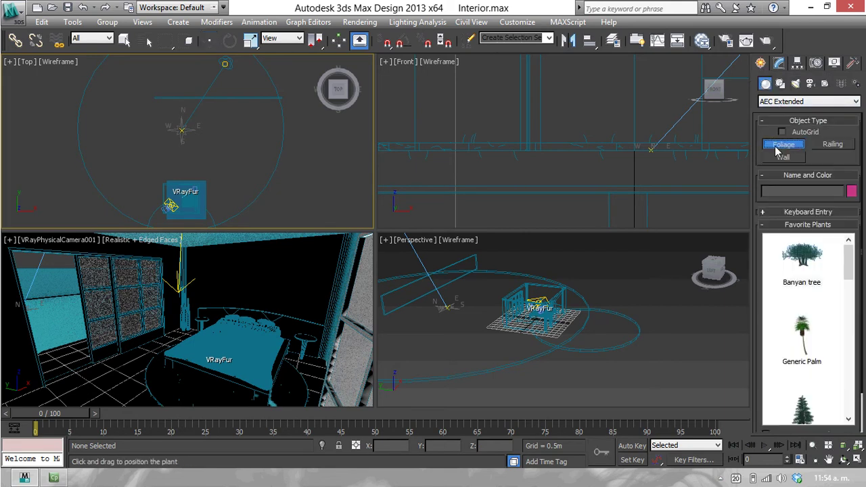
pyautogui.moveTo(849, 259)
pyautogui.mouseDown()
pyautogui.moveTo(846, 402)
pyautogui.moveTo(850, 256)
pyautogui.moveTo(849, 325)
pyautogui.mouseUp()
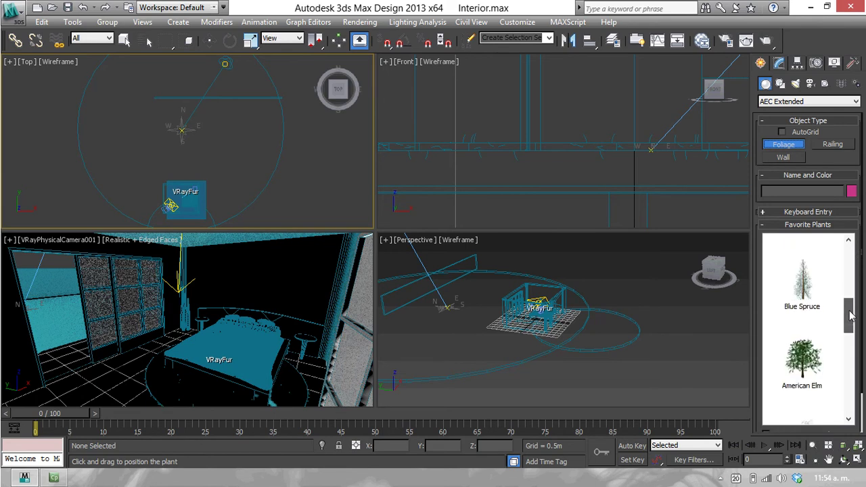
pyautogui.click(803, 312)
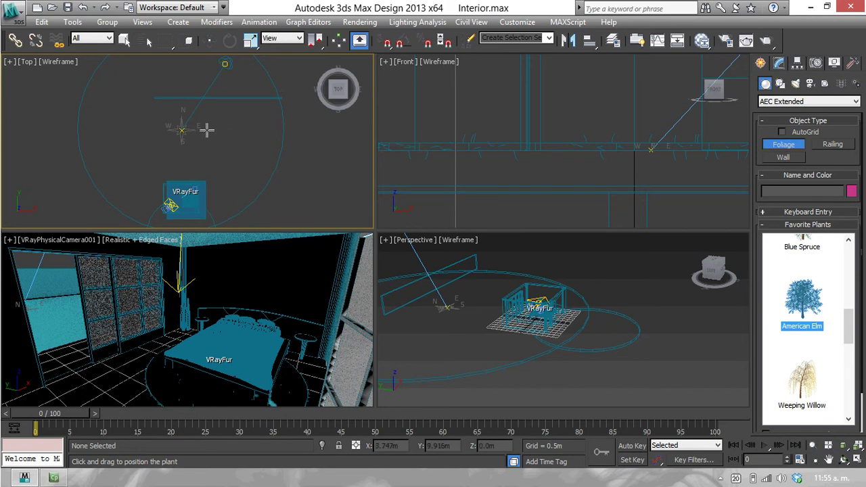
pyautogui.click(207, 130)
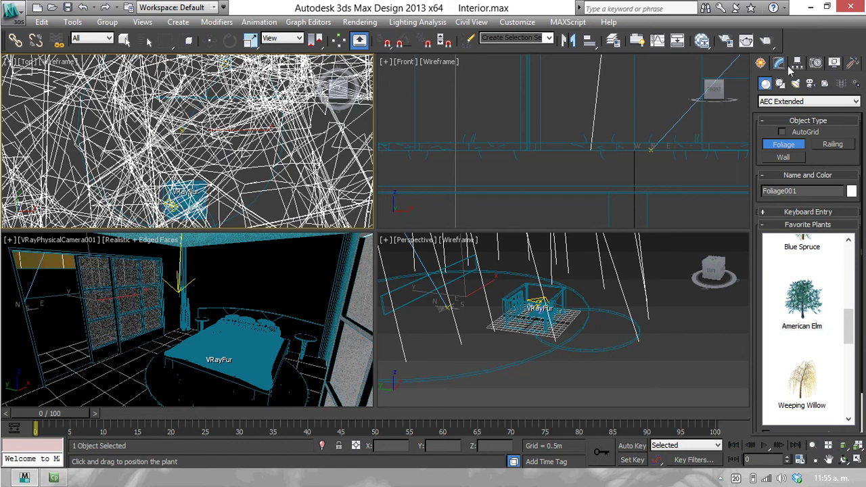
# Set Foliage001's height to 3 m and reposition it in the Top view.
pyautogui.click(778, 63)
pyautogui.doubleClick(806, 240)
pyautogui.write('3.0m')
pyautogui.press('Return')
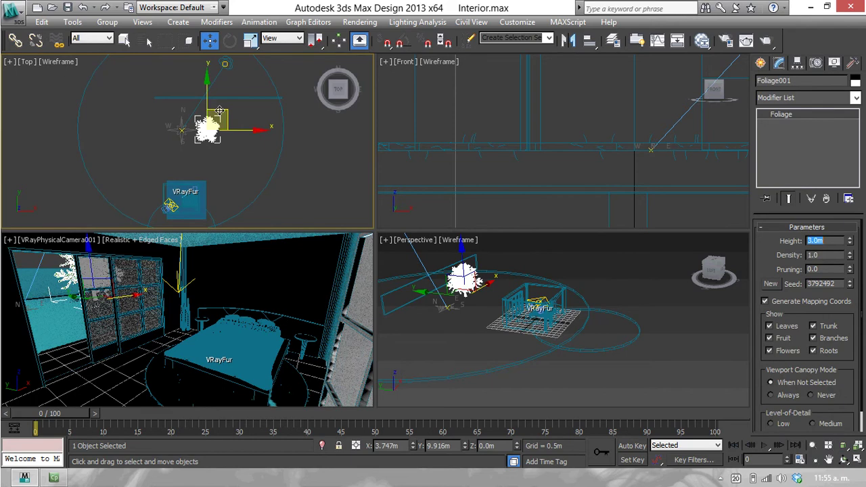
pyautogui.moveTo(224, 110); pyautogui.dragTo(219, 100)
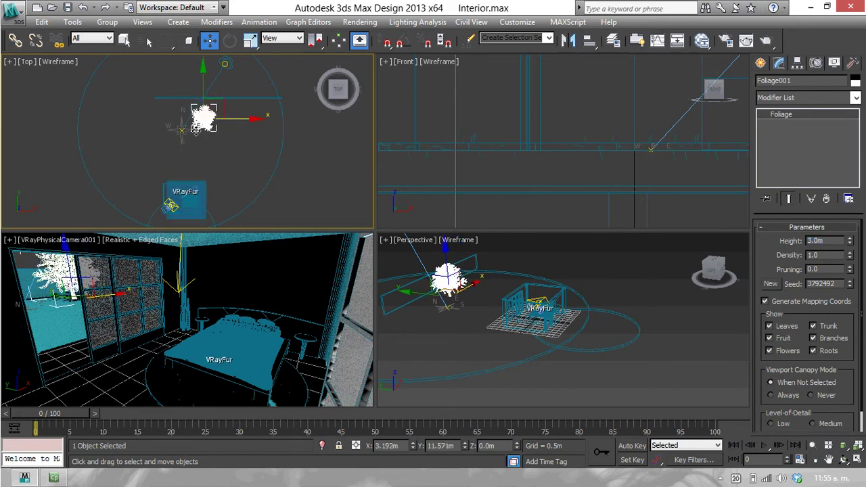
# Place a second American Elm, Foliage002, in the Top view.
pyautogui.click(762, 64)
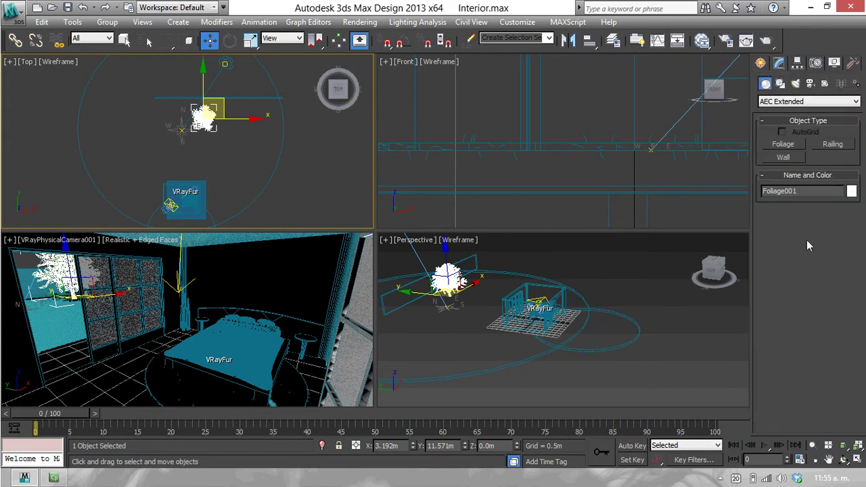
pyautogui.click(782, 145)
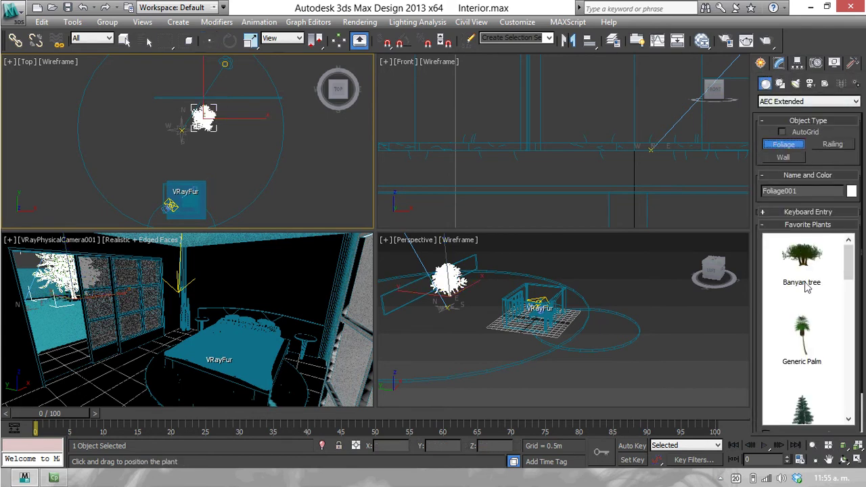
pyautogui.moveTo(851, 281)
pyautogui.mouseDown()
pyautogui.moveTo(851, 399)
pyautogui.moveTo(852, 347)
pyautogui.mouseUp()
pyautogui.click(801, 274)
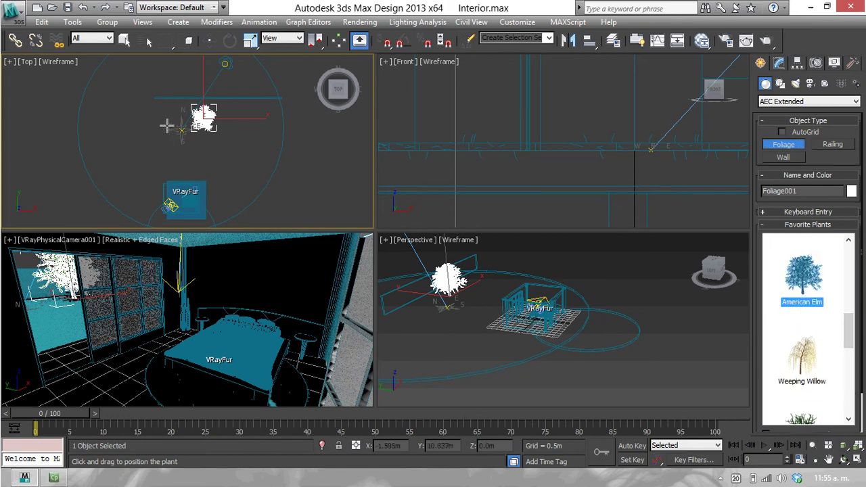
pyautogui.click(157, 136)
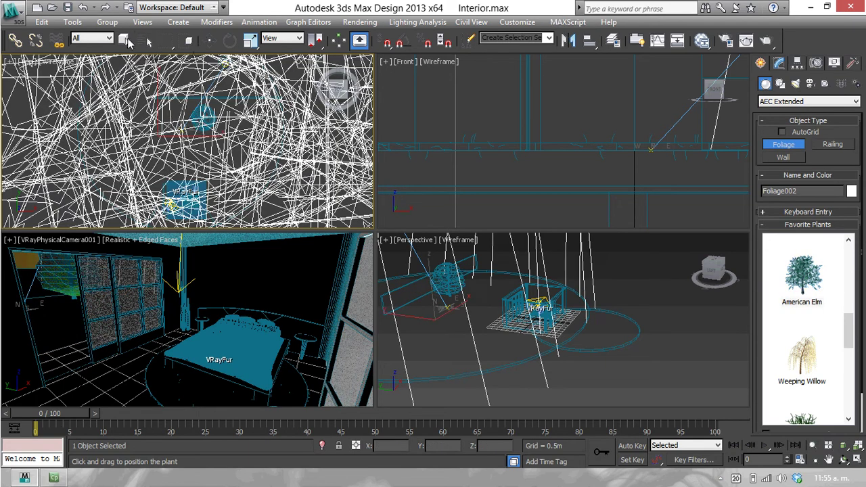
# Set Foliage002's height to 2 m and move it along X to 0.17 m.
pyautogui.click(124, 40)
pyautogui.click(779, 63)
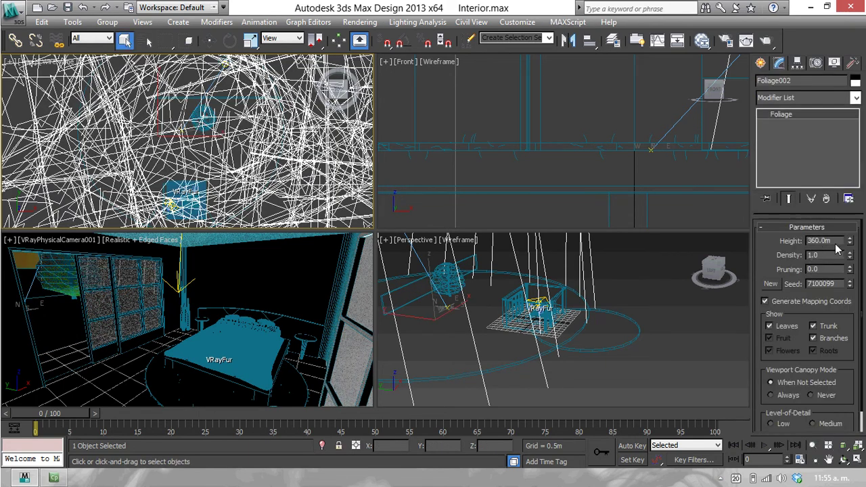
pyautogui.write('2')
pyautogui.press('Return')
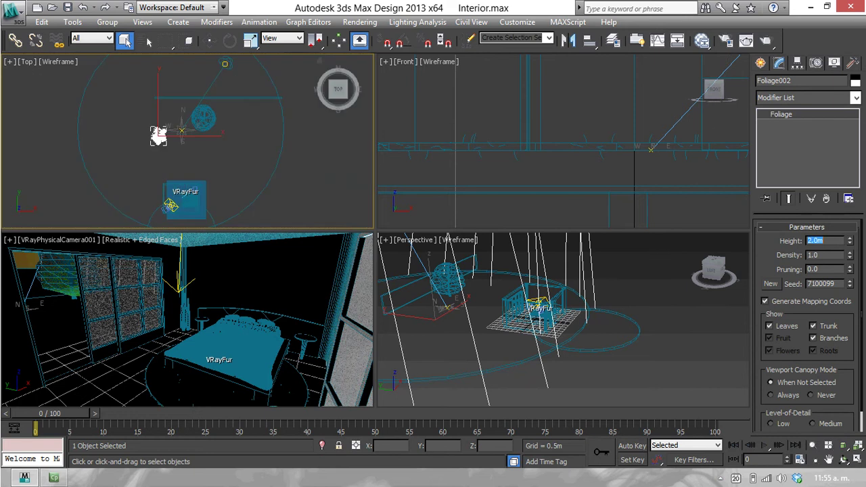
pyautogui.click(209, 40)
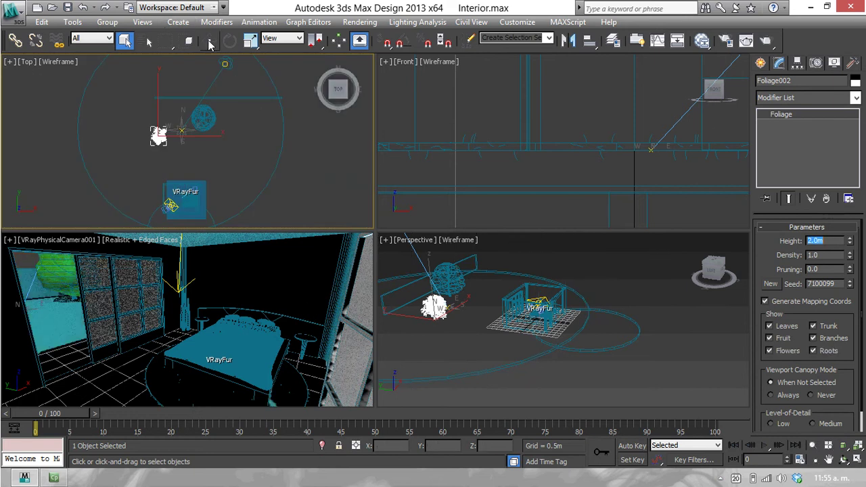
pyautogui.moveTo(187, 135)
pyautogui.mouseDown()
pyautogui.moveTo(204, 144)
pyautogui.moveTo(178, 103)
pyautogui.moveTo(212, 128)
pyautogui.mouseUp()
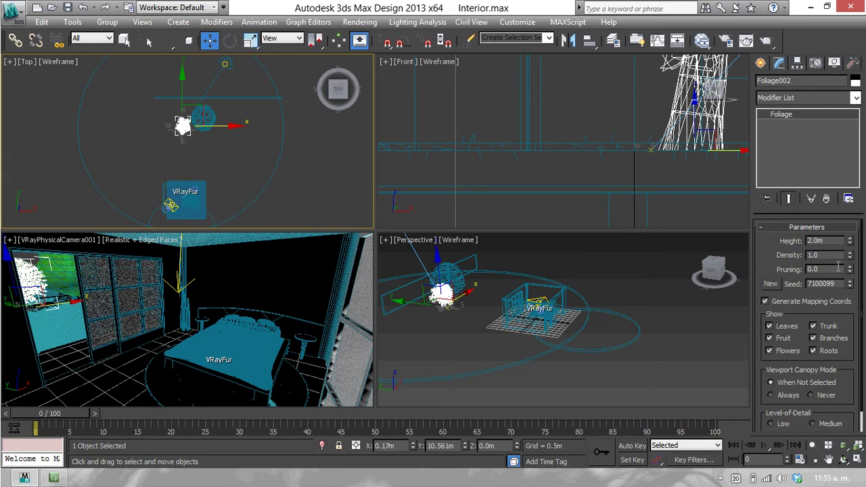
# Orbit the Perspective view toward the trees and switch it to Realistic shading.
pyautogui.moveTo(419, 276)
pyautogui.keyDown('alt'); pyautogui.mouseDown(button='middle')
pyautogui.moveTo(435, 300)
pyautogui.moveTo(450, 254)
pyautogui.mouseUp(button='middle'); pyautogui.keyUp('alt')
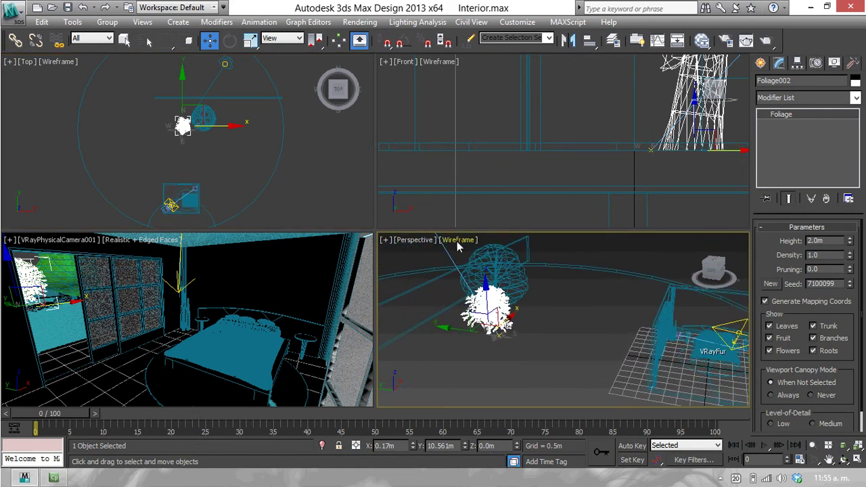
pyautogui.click(458, 242)
pyautogui.click(470, 252)
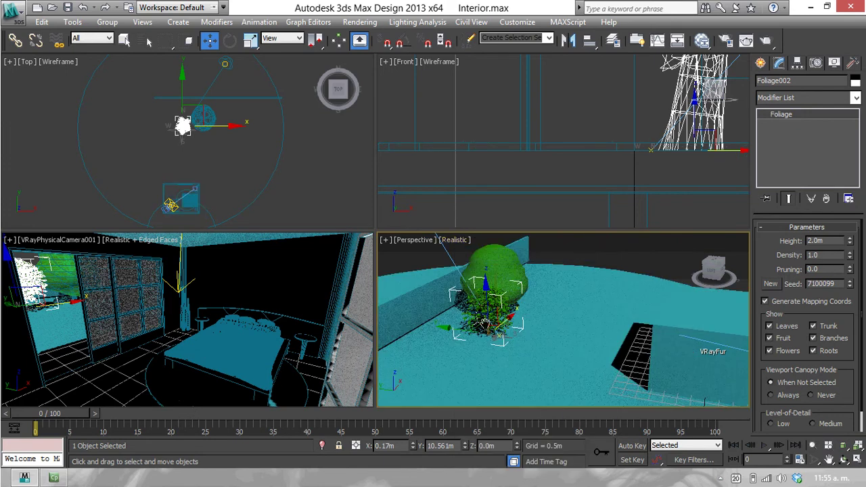
pyautogui.scroll(3, 486, 323)
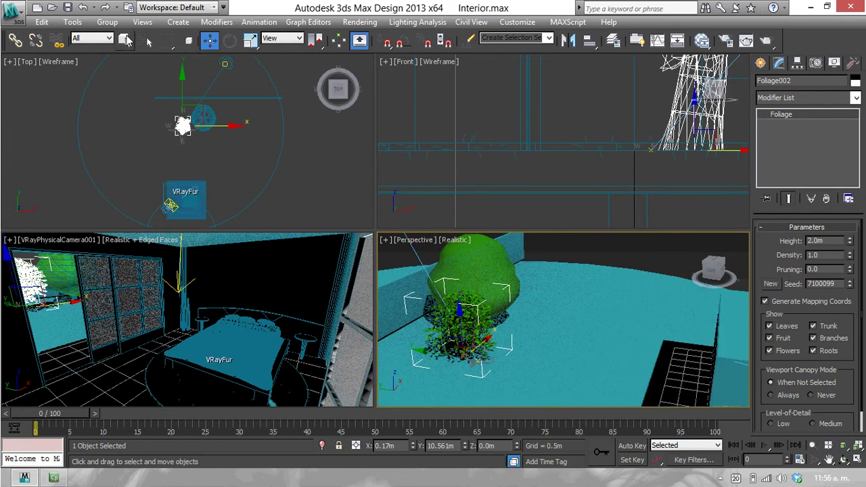
# Maximize Perspective, test Density, and set Foliage002's Pruning to -0.1.
pyautogui.click(125, 40)
pyautogui.hotkey('alt', 'w')
pyautogui.moveTo(300, 223)
pyautogui.mouseDown(button='middle')
pyautogui.moveTo(437, 277)
pyautogui.moveTo(508, 263)
pyautogui.mouseUp(button='middle')
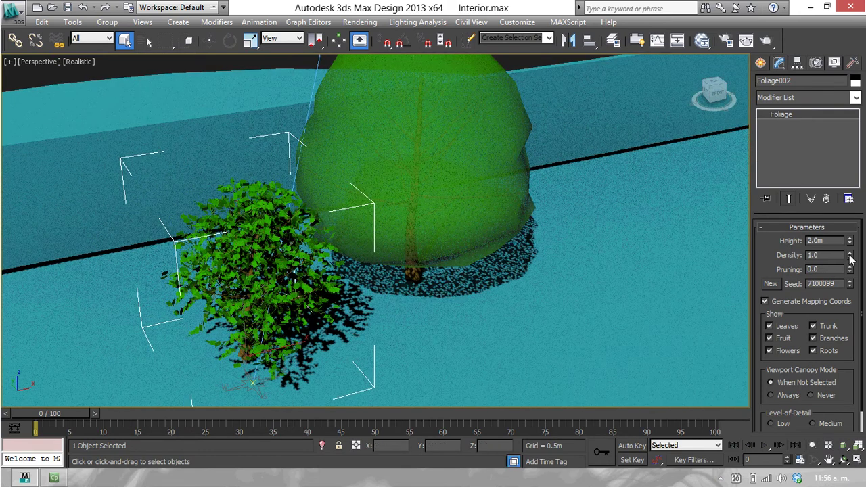
pyautogui.moveTo(851, 270)
pyautogui.mouseDown()
pyautogui.moveTo(850, 285)
pyautogui.moveTo(845, 224)
pyautogui.mouseUp()
pyautogui.moveTo(850, 254)
pyautogui.mouseDown()
pyautogui.moveTo(851, 269)
pyautogui.moveTo(846, 230)
pyautogui.mouseUp()
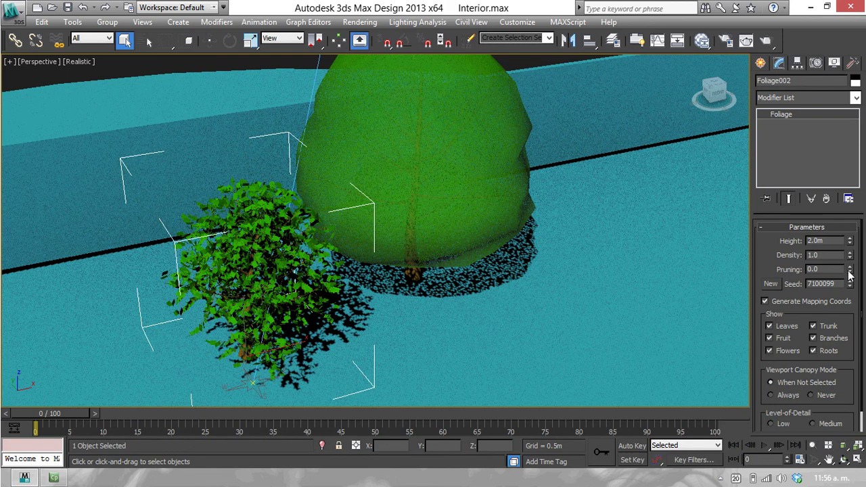
pyautogui.moveTo(850, 272); pyautogui.dragTo(848, 213)
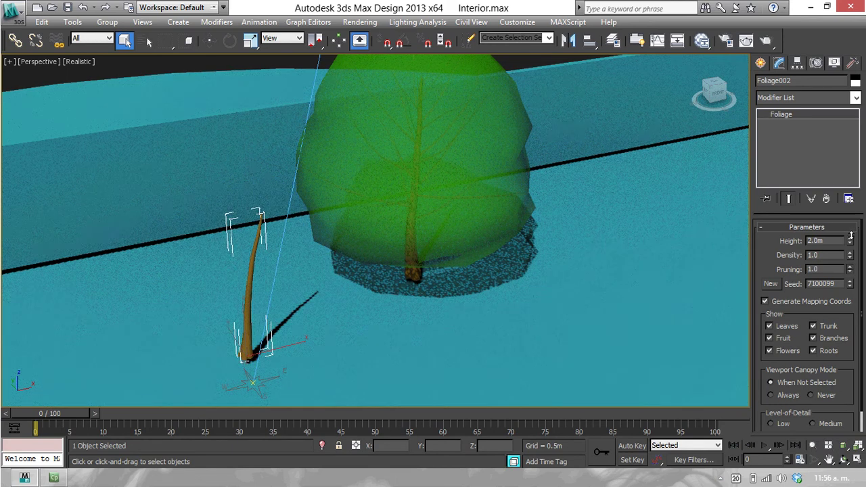
pyautogui.moveTo(850, 271); pyautogui.dragTo(854, 306)
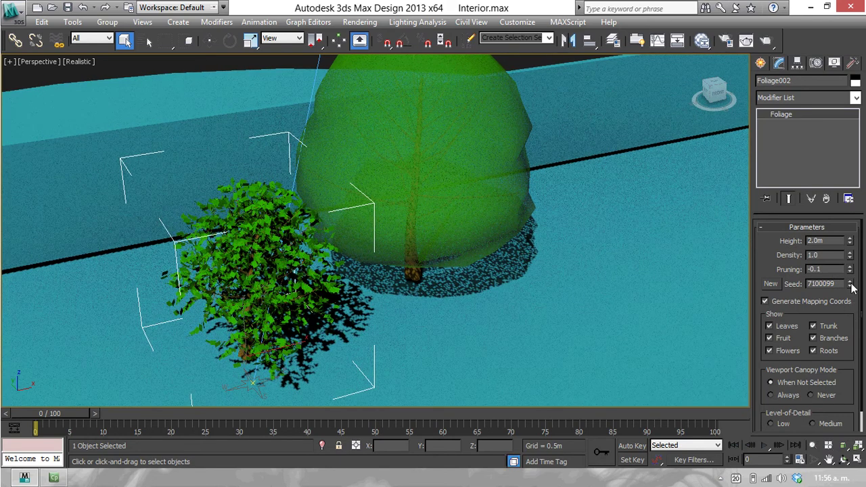
# Step the bush's Seed value to 7100104.
pyautogui.click(850, 282)
pyautogui.click(851, 283)
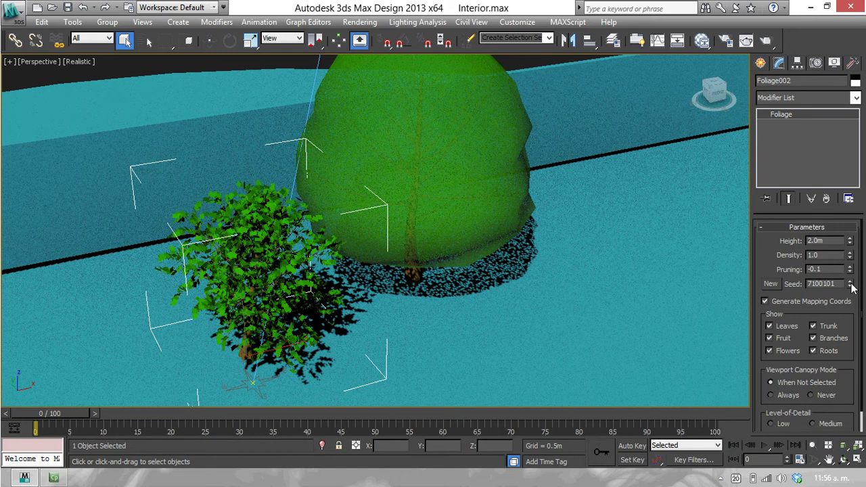
pyautogui.click(851, 283)
pyautogui.click(851, 283)
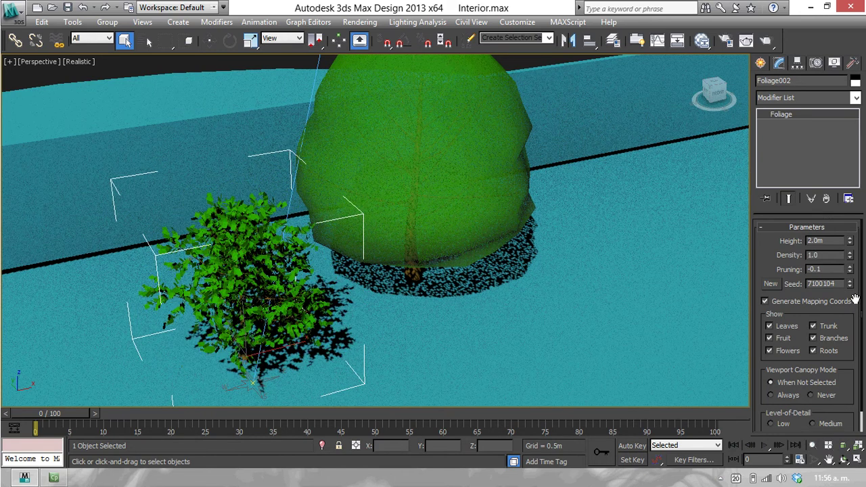
pyautogui.moveTo(853, 282); pyautogui.dragTo(853, 260)
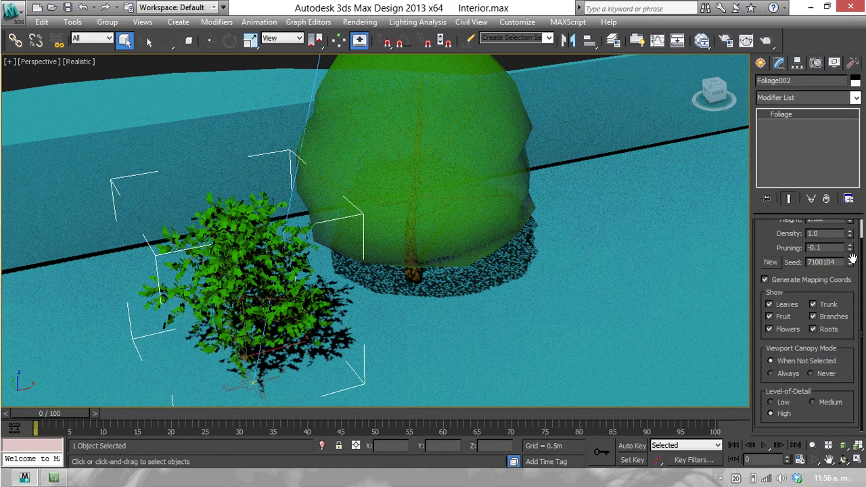
# Show leaves, trunk, fruit, flowers and roots, then restore the four-view layout.
pyautogui.click(770, 305)
pyautogui.click(769, 305)
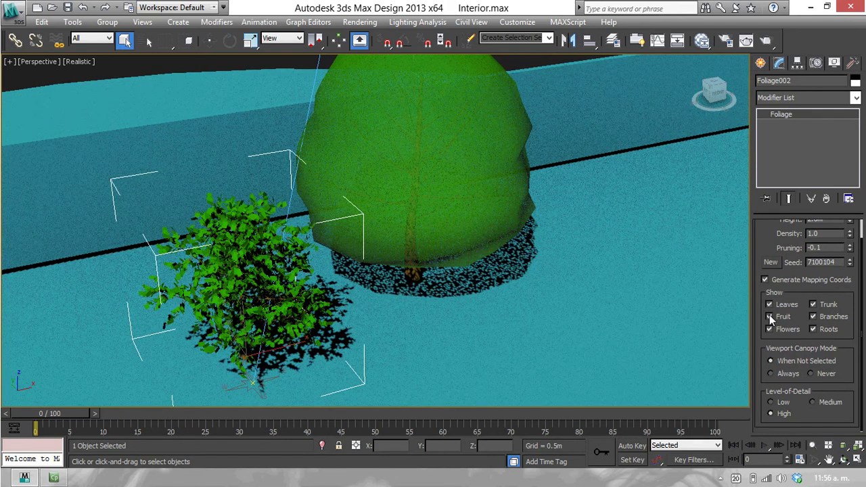
pyautogui.click(770, 317)
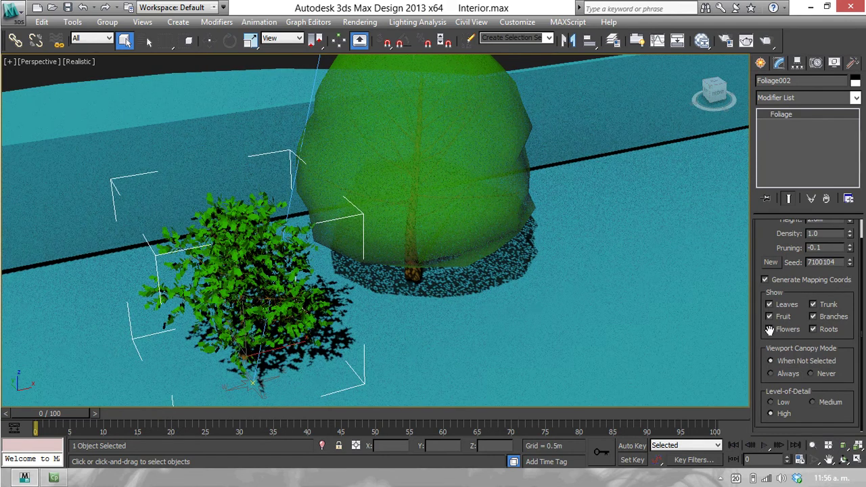
pyautogui.click(770, 329)
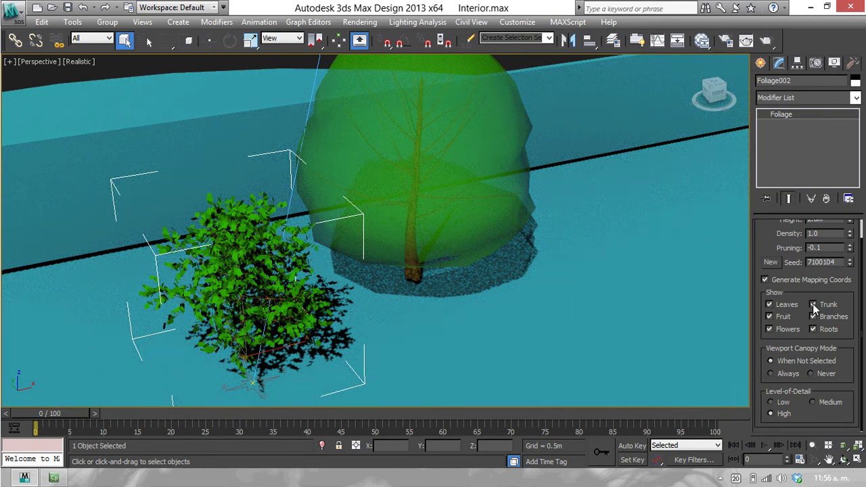
pyautogui.click(814, 305)
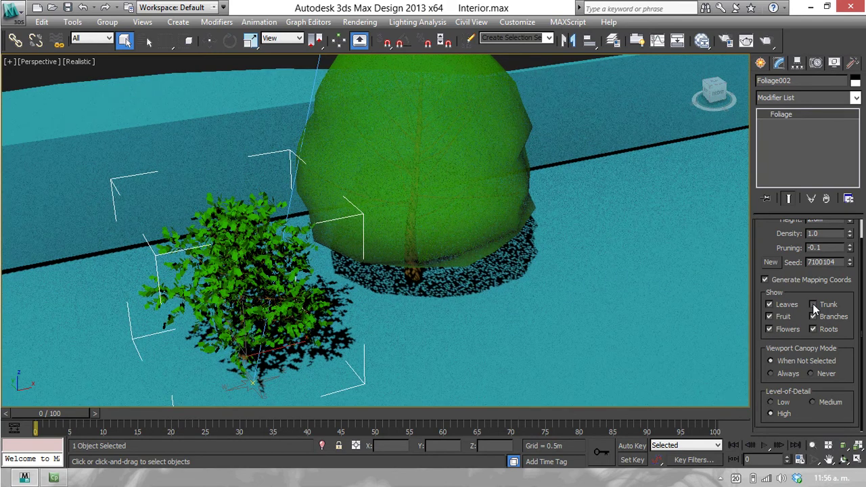
pyautogui.click(814, 306)
pyautogui.click(813, 329)
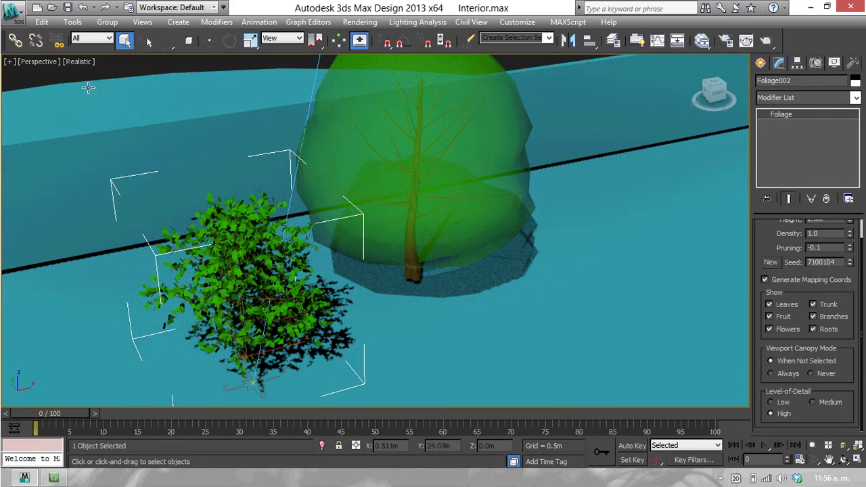
pyautogui.hotkey('alt', 'w')
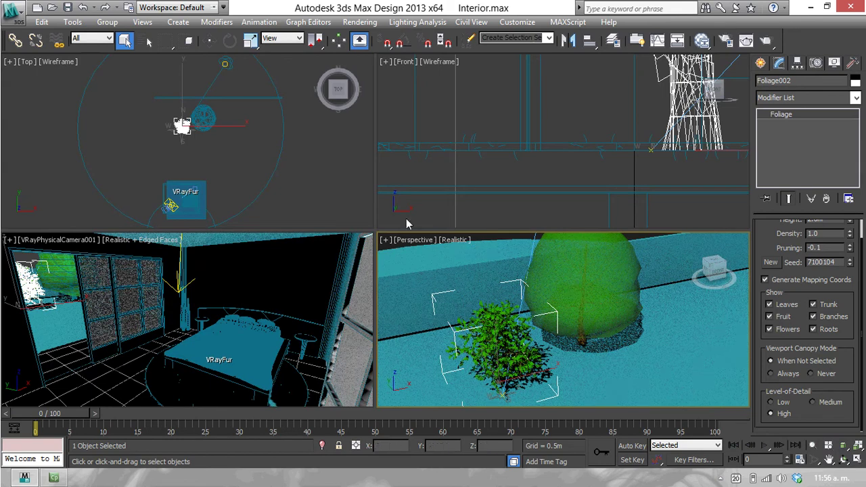
# Place one more Foliage tree outside the window.
pyautogui.click(761, 63)
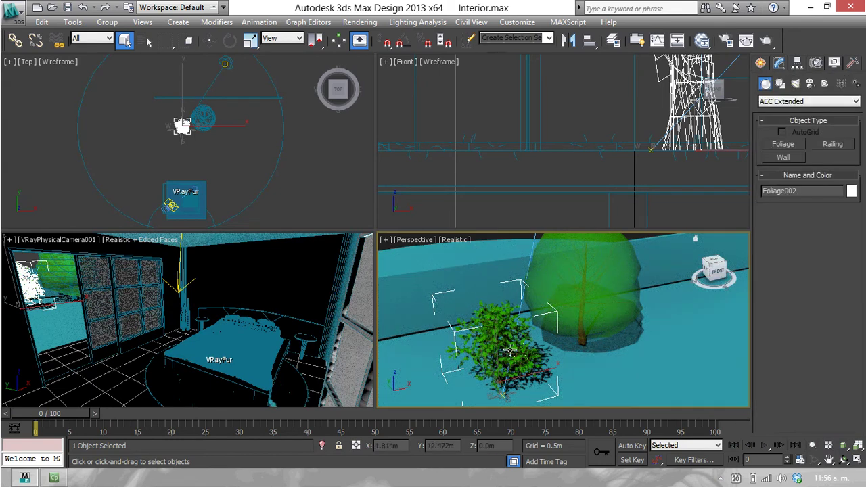
pyautogui.click(791, 145)
pyautogui.moveTo(845, 262)
pyautogui.mouseDown()
pyautogui.moveTo(845, 401)
pyautogui.moveTo(845, 360)
pyautogui.moveTo(851, 397)
pyautogui.mouseUp()
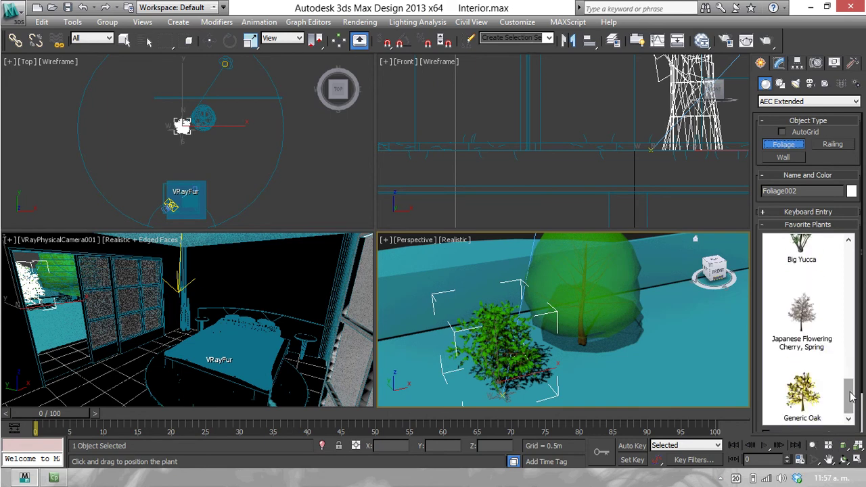
pyautogui.moveTo(851, 397); pyautogui.dragTo(849, 343)
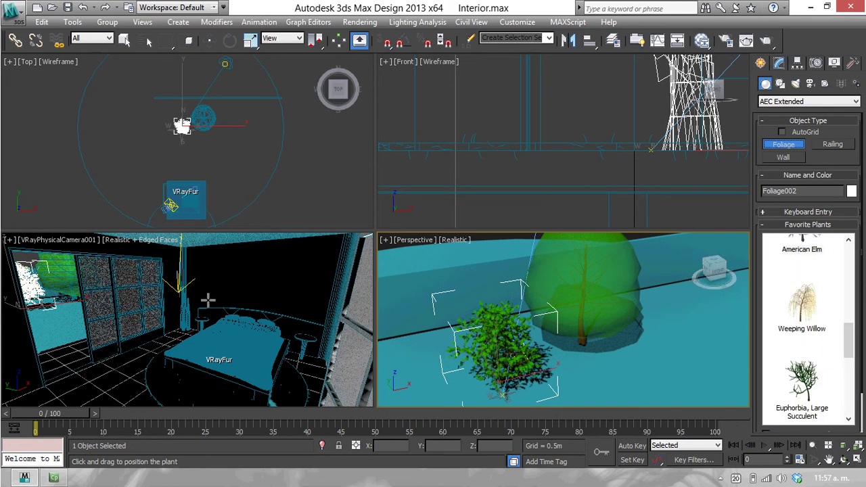
# End tree placement, deselect, and open the V-Ray frame buffer with Region rendering enabled.
pyautogui.click(124, 40)
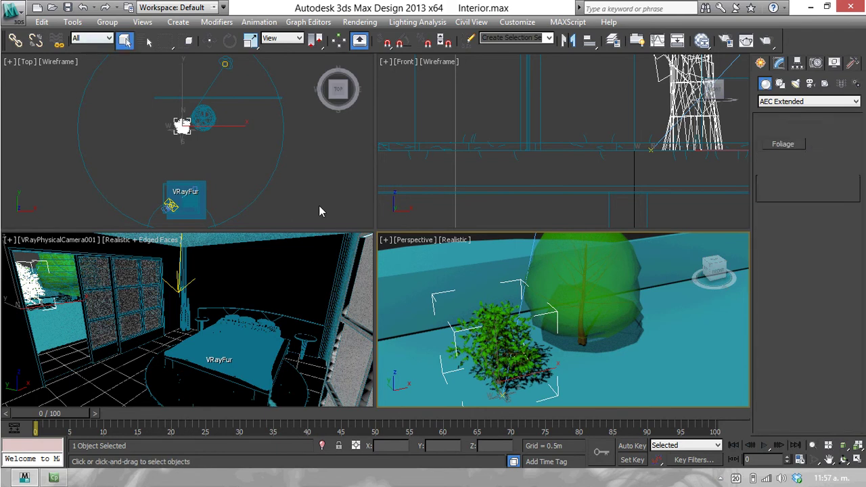
pyautogui.click(572, 134)
pyautogui.click(747, 41)
pyautogui.click(340, 51)
pyautogui.click(331, 77)
pyautogui.click(376, 50)
pyautogui.moveTo(464, 280); pyautogui.dragTo(370, 155)
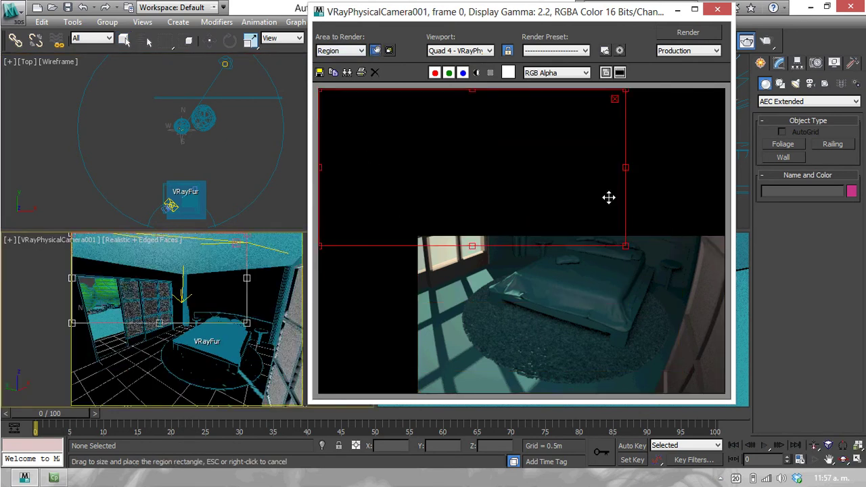
# Reshape the region into a tall left window strip, render it, and close the result.
pyautogui.moveTo(625, 247); pyautogui.dragTo(442, 403)
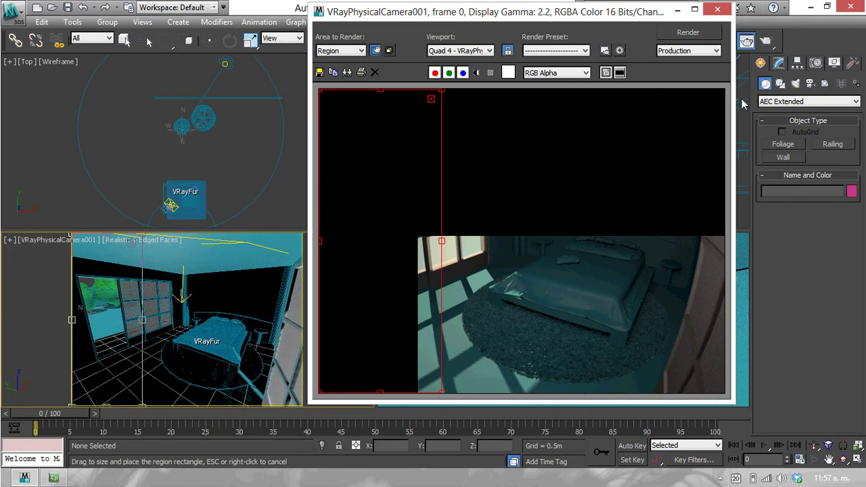
pyautogui.click(679, 37)
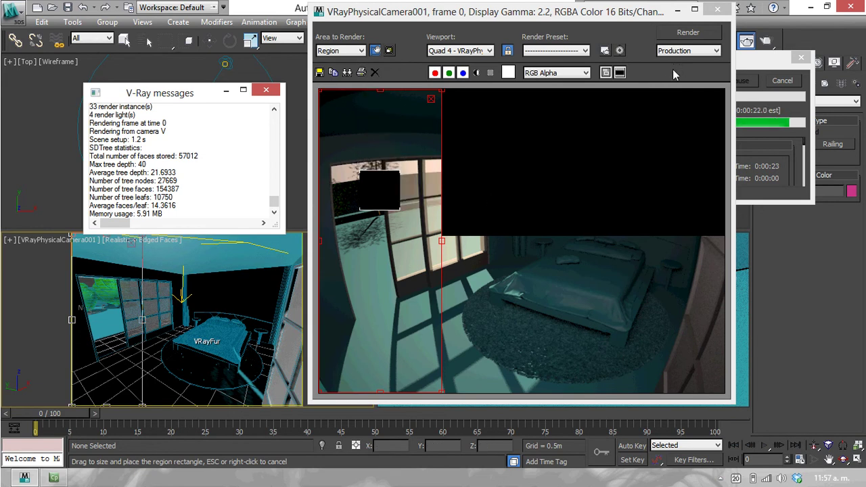
pyautogui.click(719, 12)
# Switch the upper-right viewport to Left view and zoom in on the trees.
pyautogui.click(439, 163)
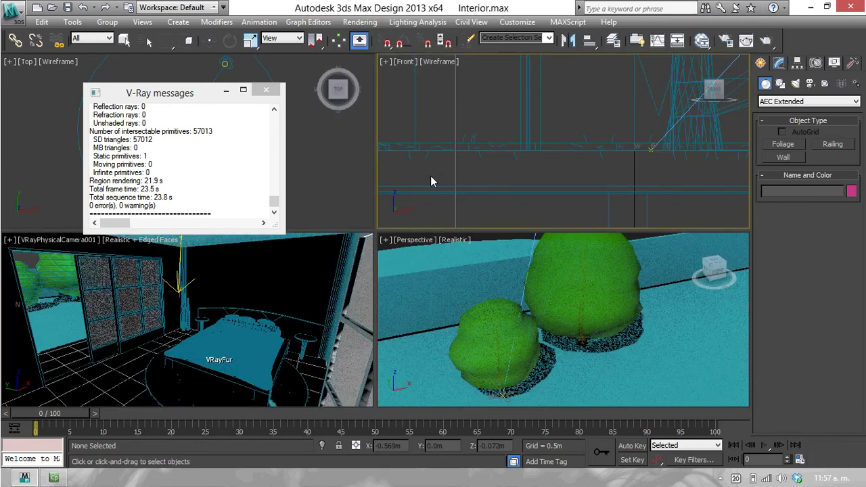
pyautogui.scroll(3, 505, 168)
pyautogui.moveTo(505, 168)
pyautogui.mouseDown(button='middle')
pyautogui.moveTo(563, 163)
pyautogui.moveTo(524, 158)
pyautogui.moveTo(286, 187)
pyautogui.mouseUp(button='middle')
pyautogui.scroll(-5, 563, 163)
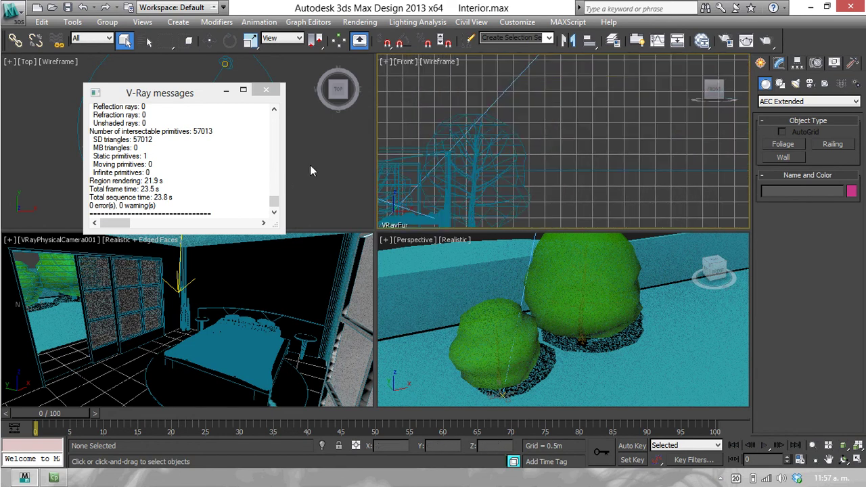
pyautogui.moveTo(714, 92)
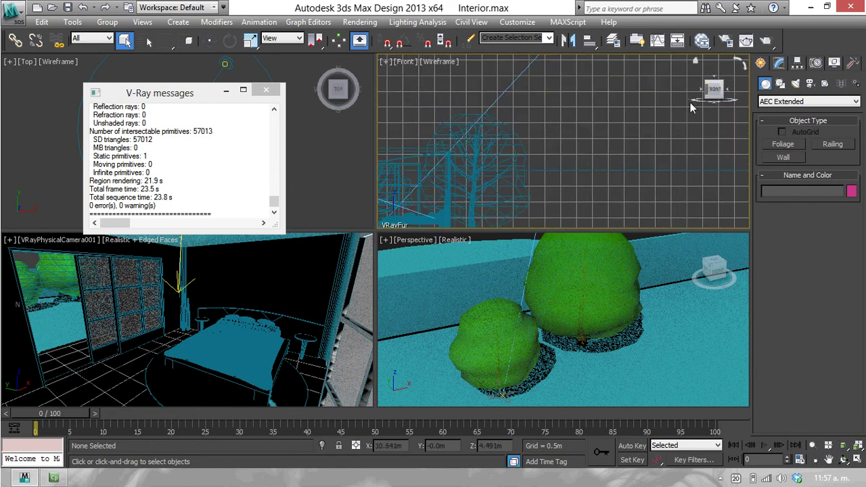
pyautogui.press('t')
pyautogui.press('l')
pyautogui.moveTo(614, 184)
pyautogui.mouseDown(button='middle')
pyautogui.moveTo(496, 144)
pyautogui.moveTo(581, 131)
pyautogui.mouseUp(button='middle')
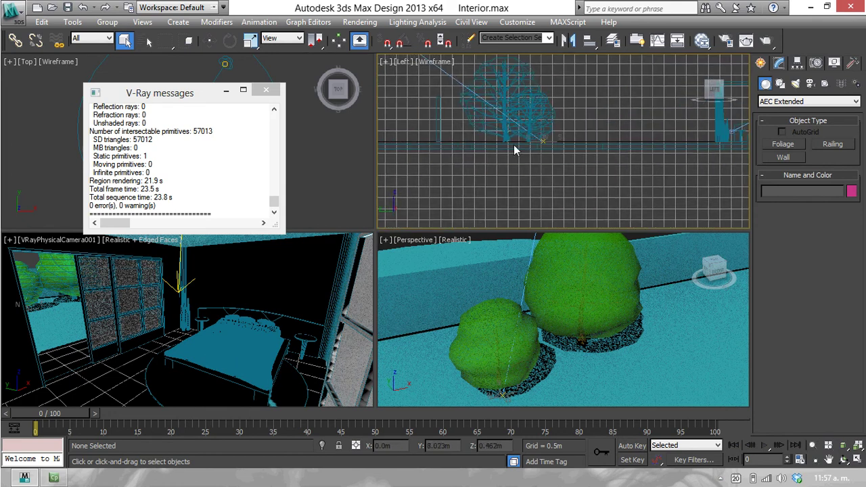
pyautogui.scroll(2, 527, 145)
pyautogui.scroll(2, 544, 146)
pyautogui.scroll(2, 599, 149)
pyautogui.scroll(2, 599, 148)
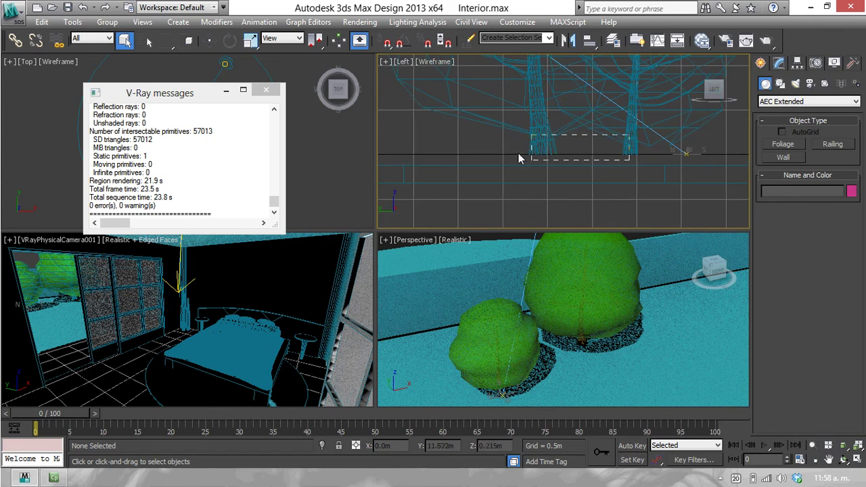
# Box-select both Foliage trees and move them slightly down.
pyautogui.moveTo(647, 151); pyautogui.dragTo(519, 153)
pyautogui.press('w')
pyautogui.moveTo(574, 129)
pyautogui.mouseDown(button='middle')
pyautogui.moveTo(540, 183)
pyautogui.moveTo(538, 205)
pyautogui.mouseUp(button='middle')
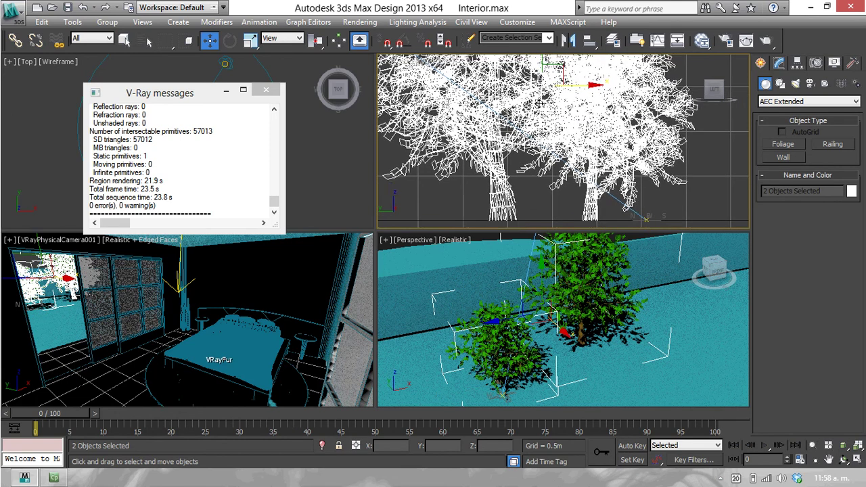
pyautogui.scroll(-2, 552, 68)
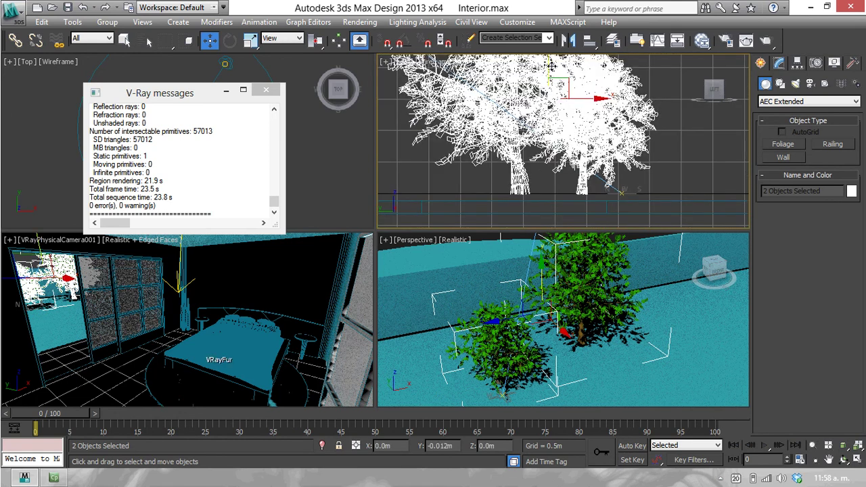
pyautogui.moveTo(551, 66); pyautogui.dragTo(553, 72)
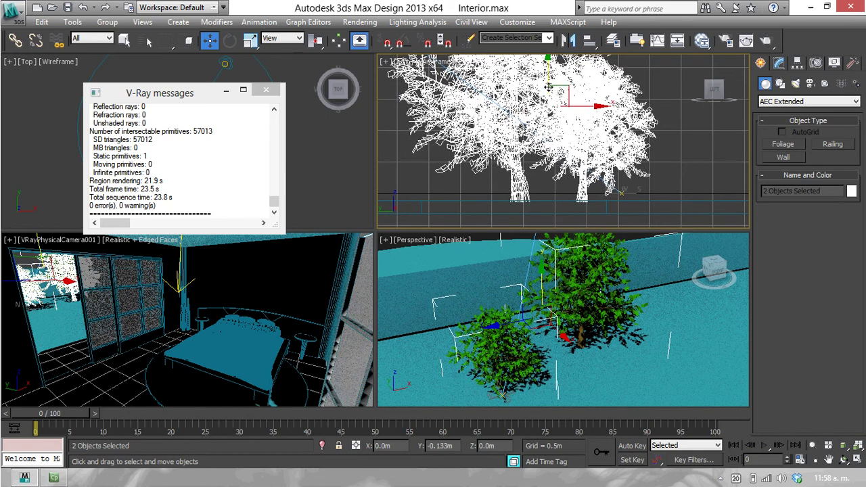
# Select Wall001 and lower it slightly, to a Z offset of -0.119m.
pyautogui.click(447, 182)
pyautogui.scroll(3, 449, 183)
pyautogui.moveTo(628, 166); pyautogui.dragTo(628, 159, button='middle')
pyautogui.click(464, 132)
pyautogui.moveTo(464, 123); pyautogui.dragTo(472, 129)
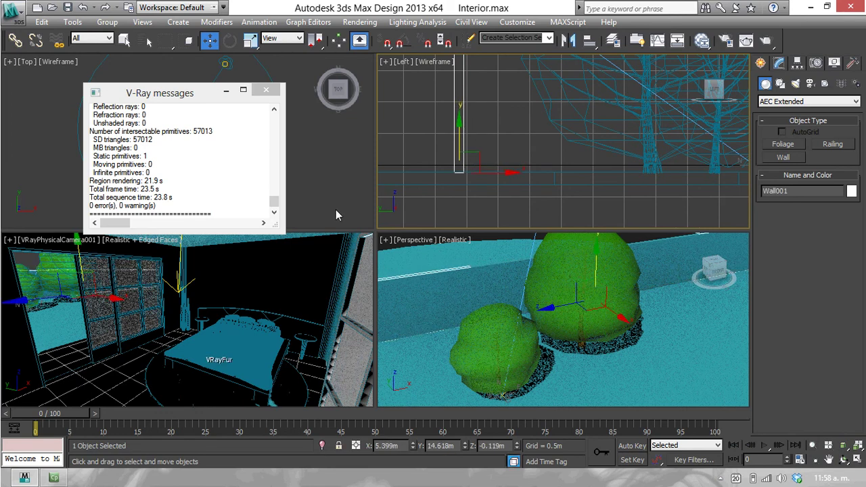
# Open Wall001 in the Modify panel and close the V-Ray messages window.
pyautogui.click(779, 63)
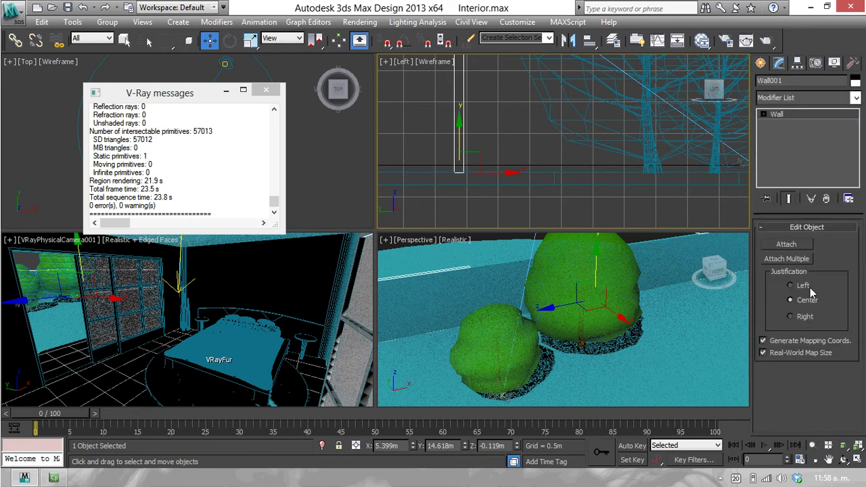
pyautogui.press('q')
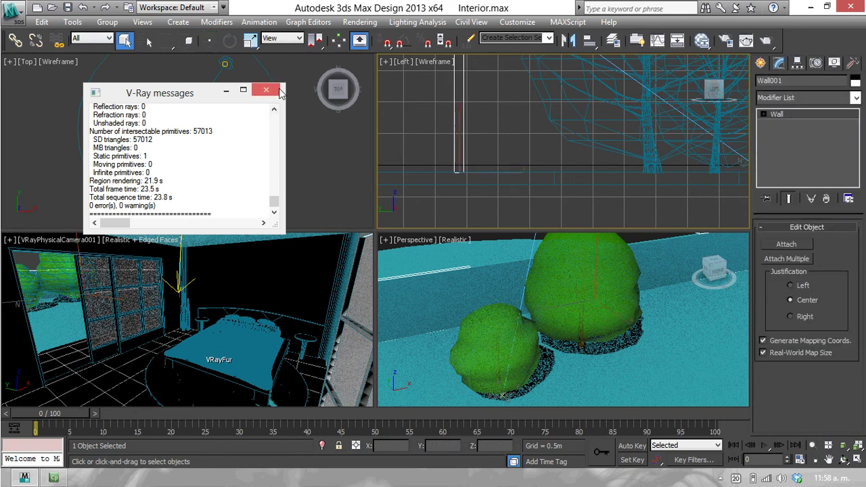
pyautogui.click(266, 90)
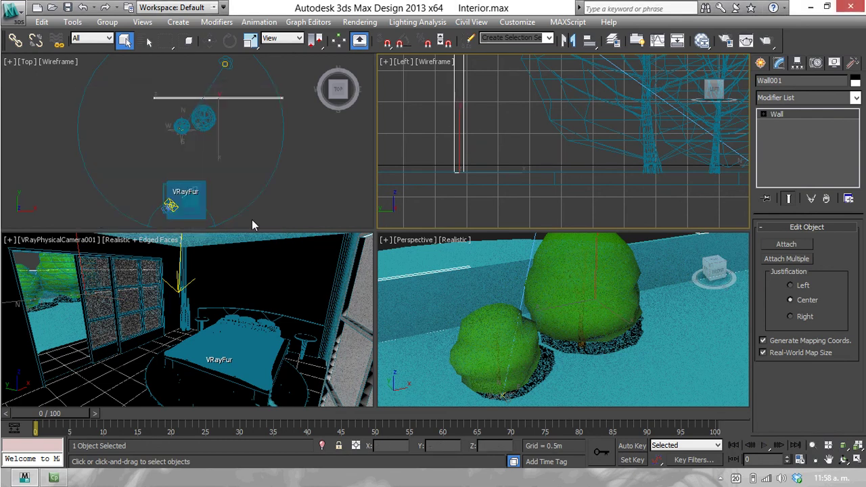
pyautogui.moveTo(603, 315)
pyautogui.keyDown('alt'); pyautogui.mouseDown(button='middle')
pyautogui.moveTo(583, 331)
pyautogui.moveTo(630, 313)
pyautogui.mouseUp(button='middle'); pyautogui.keyUp('alt')
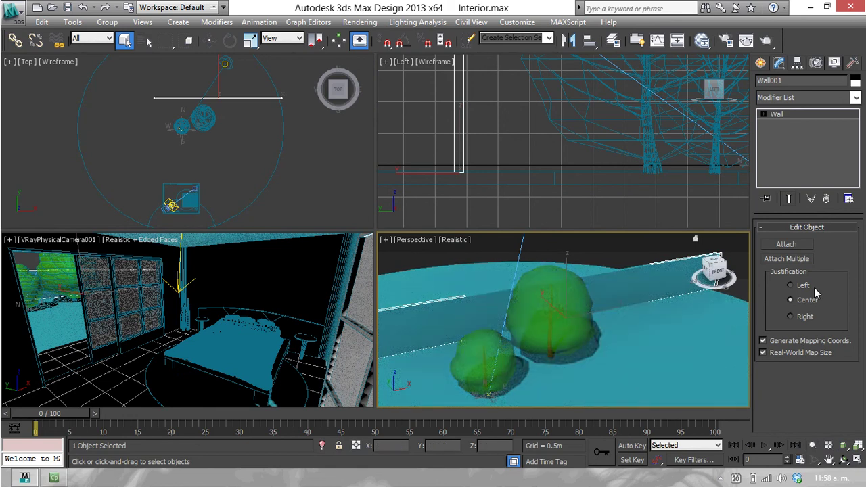
# Select Wall001's segment and change its height from 2.0m to 1.5m.
pyautogui.click(764, 115)
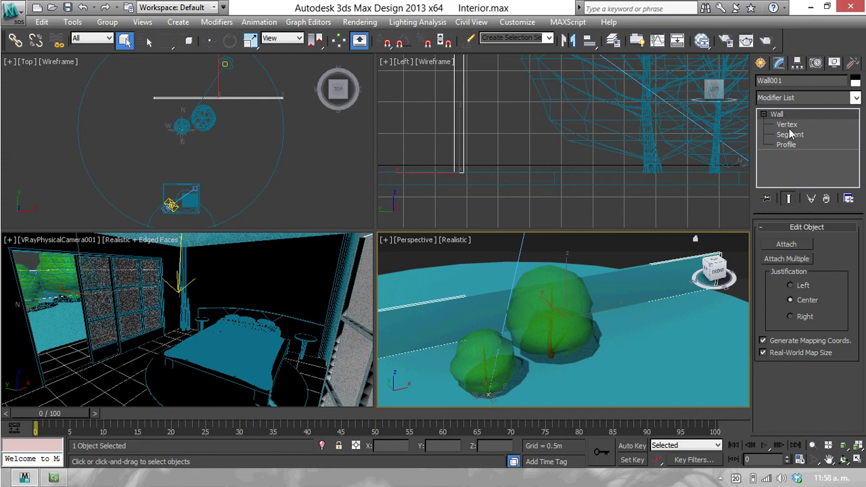
pyautogui.click(789, 135)
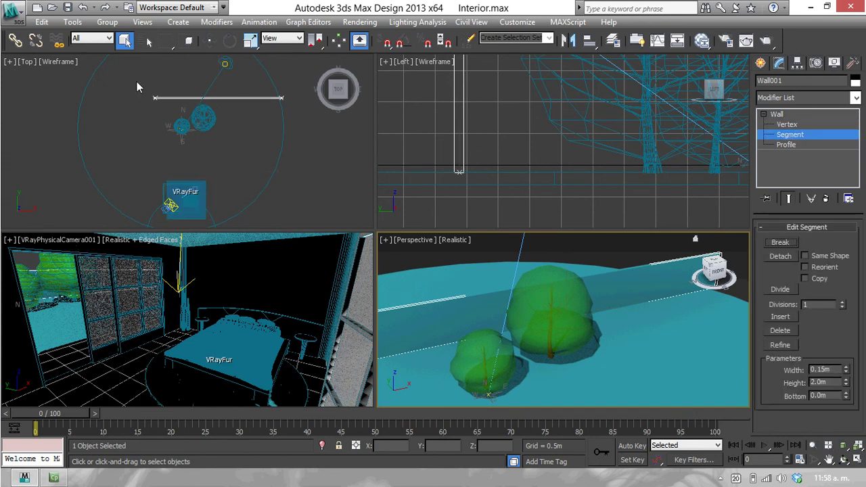
pyautogui.moveTo(138, 85); pyautogui.dragTo(299, 112)
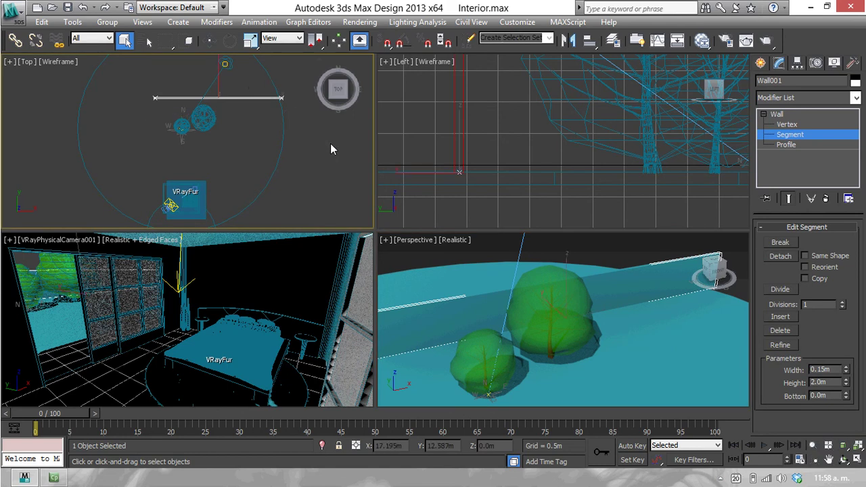
pyautogui.moveTo(834, 382); pyautogui.dragTo(797, 384)
pyautogui.write('1.5')
pyautogui.press('Return')
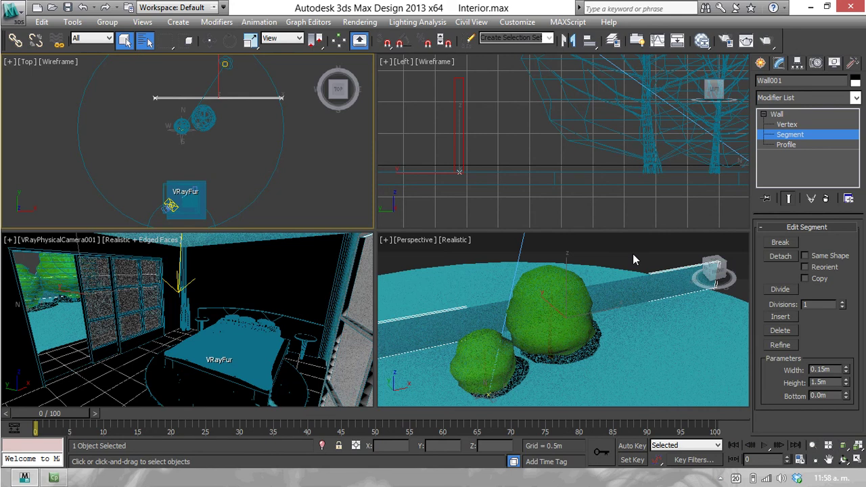
pyautogui.press('h')
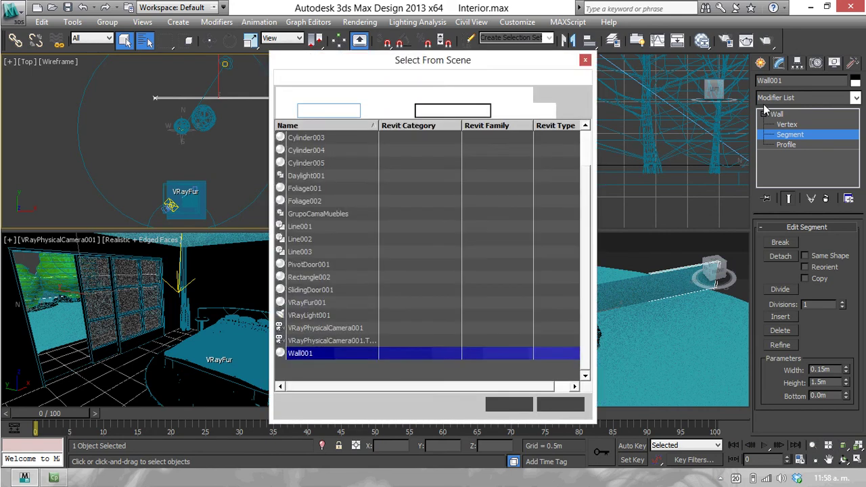
# Return to Wall001's top stack level, deselect it, and start a new production render.
pyautogui.click(585, 60)
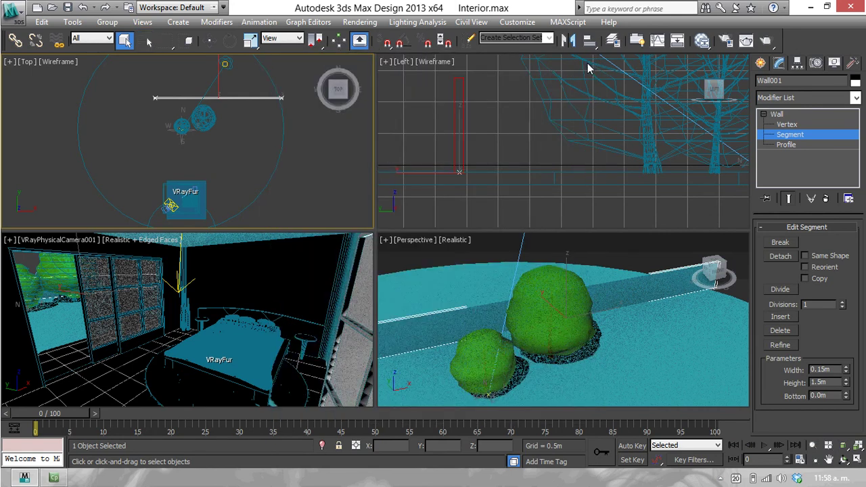
pyautogui.click(793, 115)
pyautogui.click(657, 250)
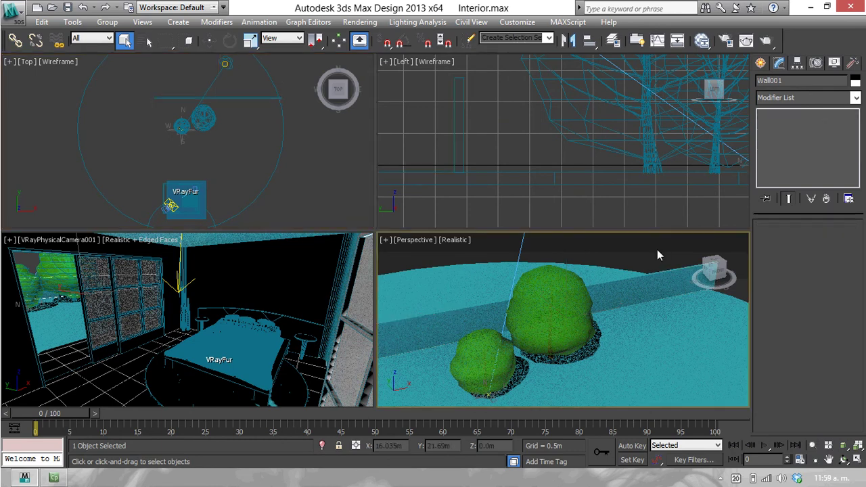
pyautogui.click(766, 41)
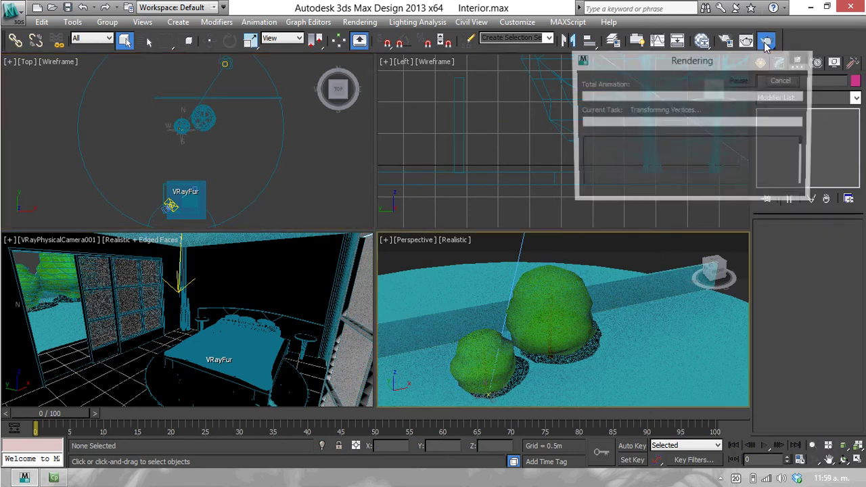